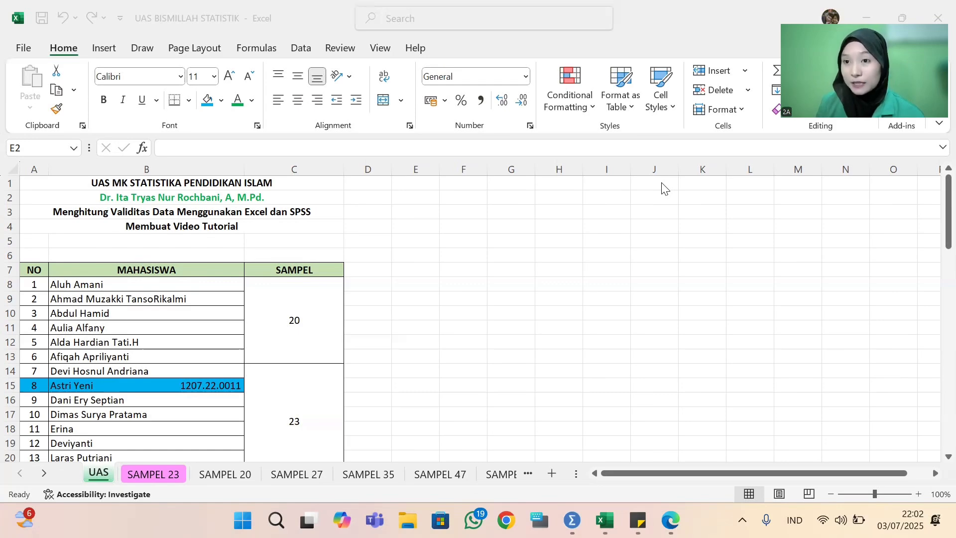
# Look through the student list on the UAS sheet, then open the SAMPEL 23 sheet
pyautogui.scroll(-3, 552, 286)
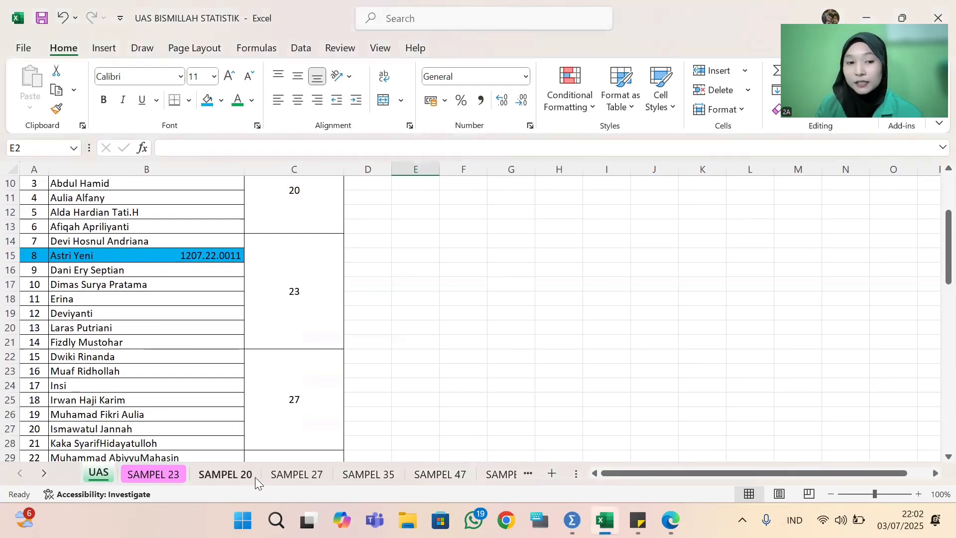
pyautogui.click(183, 473)
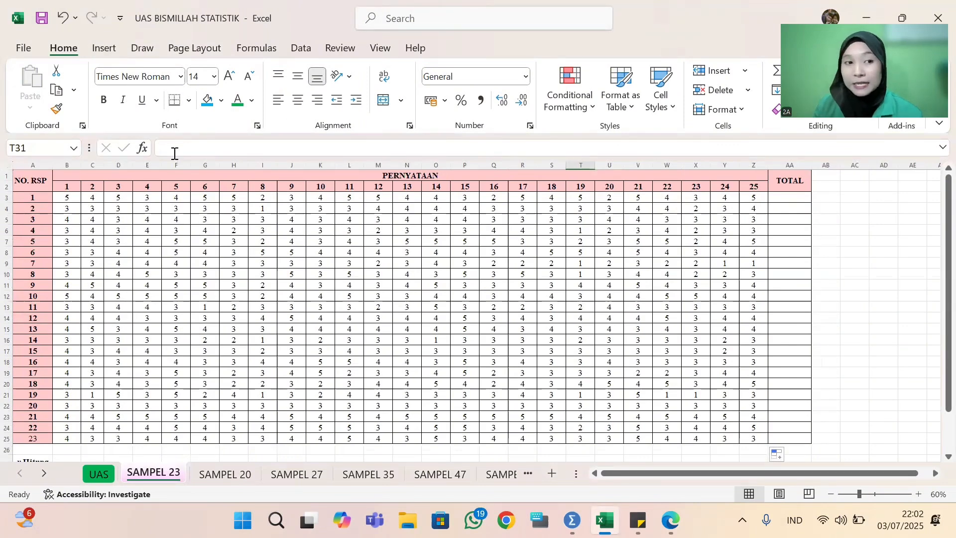
pyautogui.scroll(-2, 515, 389)
pyautogui.scroll(2, 515, 389)
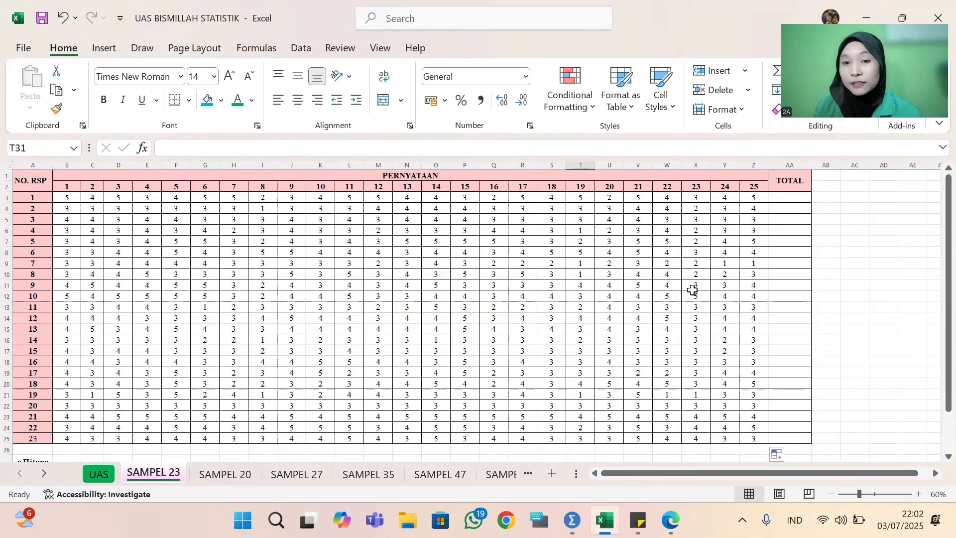
# Read the Pearson Product Moment validity criteria in the sticky note, then return to the worksheet
pyautogui.click(638, 520)
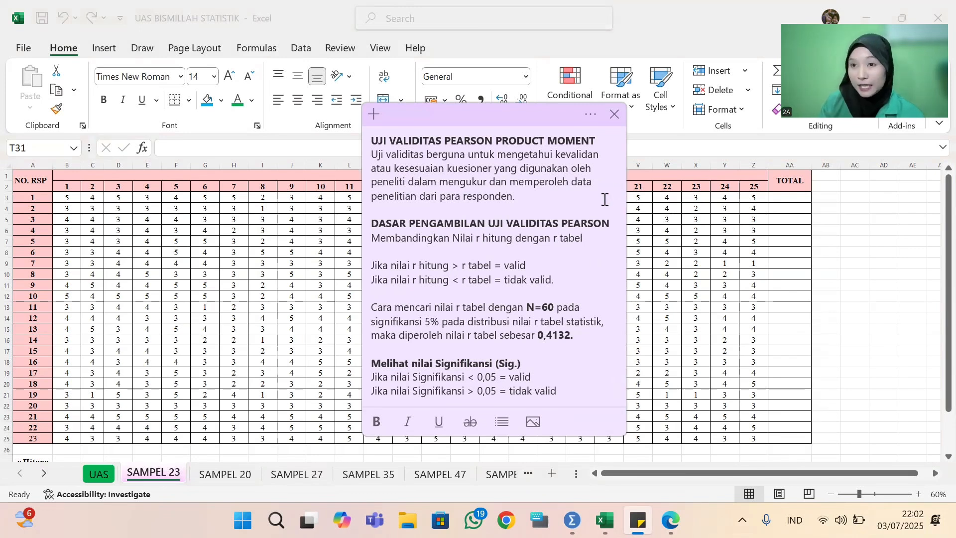
pyautogui.click(594, 118)
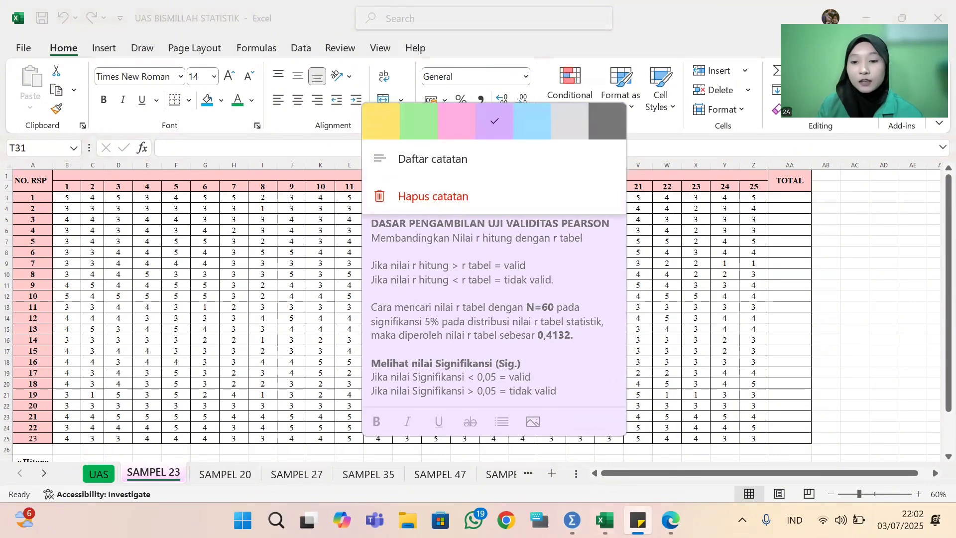
pyautogui.click(638, 520)
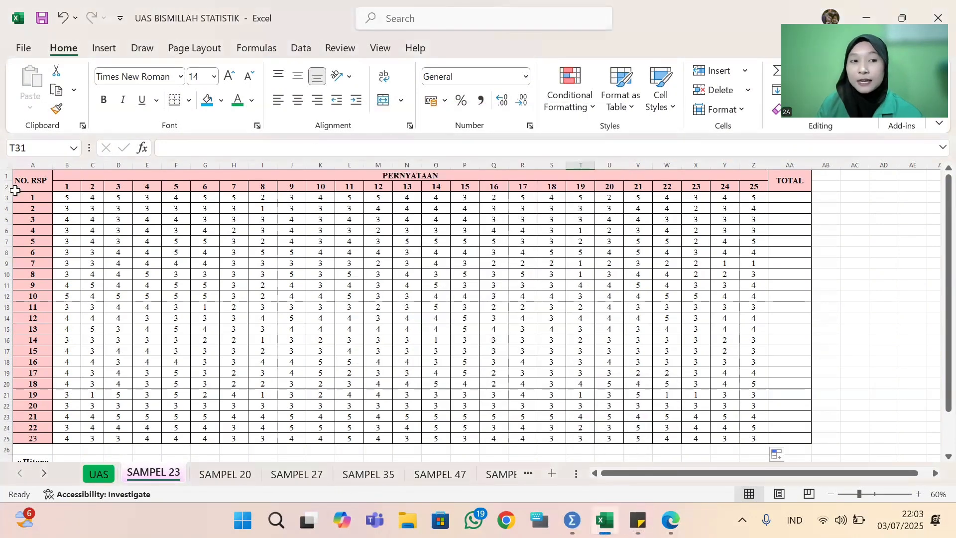
# Examine the SAMPEL 23 table's respondent numbers, the 25 statement columns and the empty TOTAL column
pyautogui.click(34, 180)
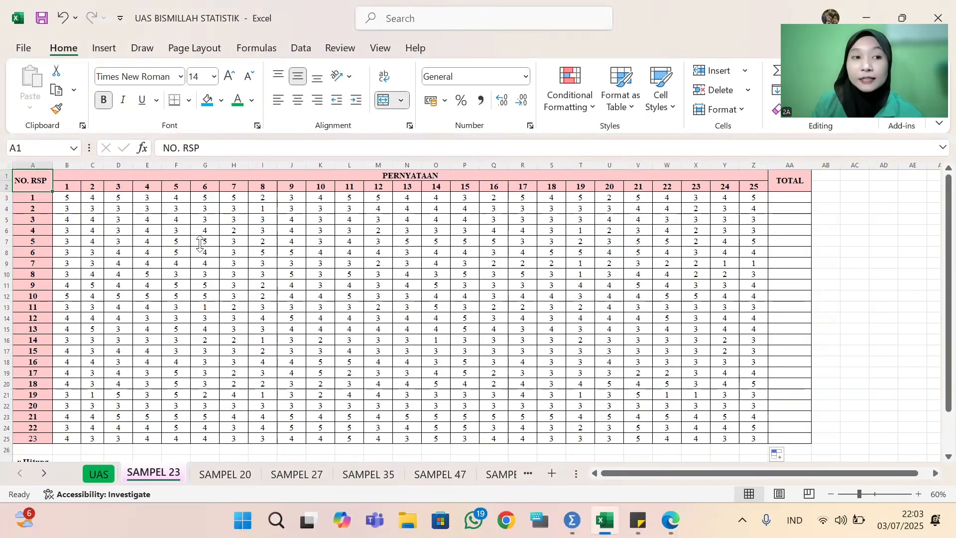
pyautogui.scroll(-1, 100, 266)
pyautogui.scroll(1, 140, 252)
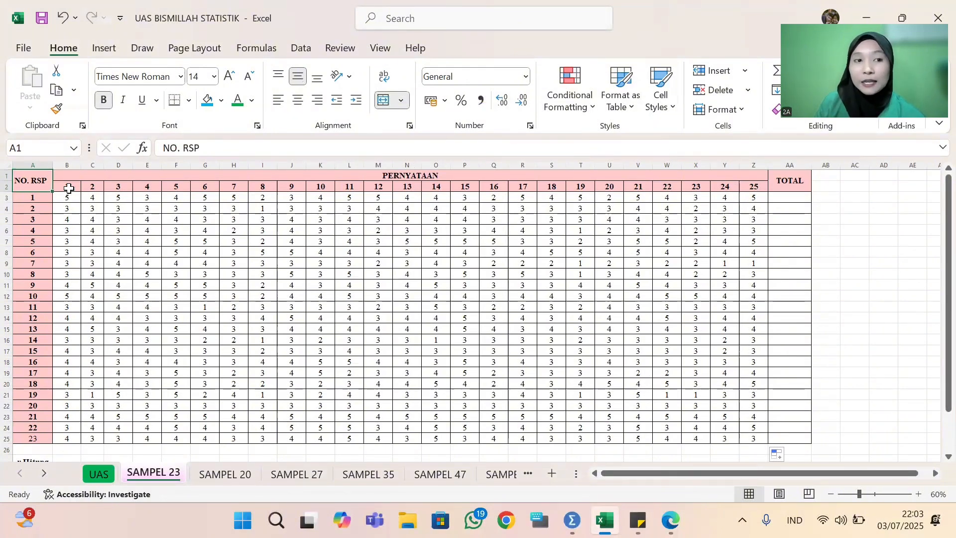
pyautogui.scroll(-1, 572, 215)
pyautogui.scroll(1, 575, 224)
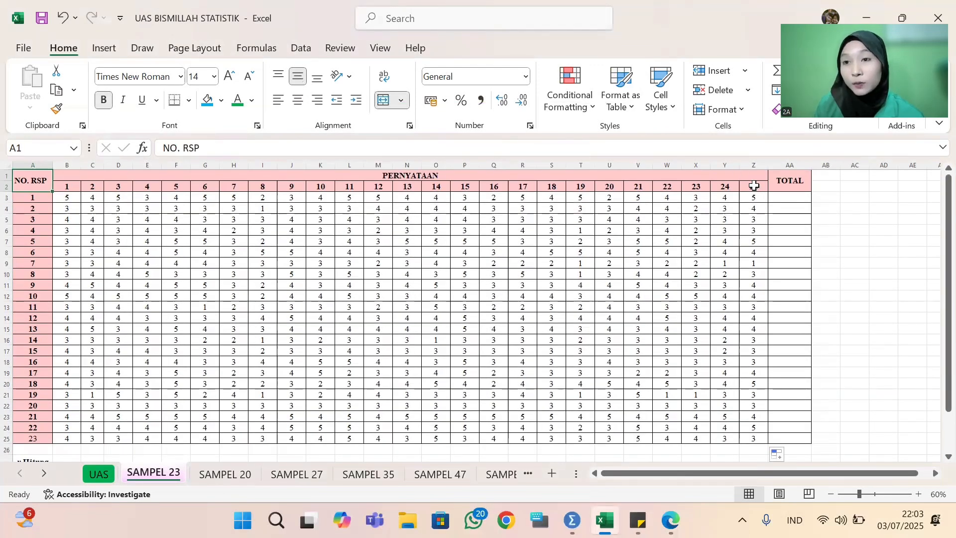
pyautogui.scroll(-1, 727, 231)
pyautogui.scroll(-2, 747, 239)
pyautogui.scroll(3, 787, 235)
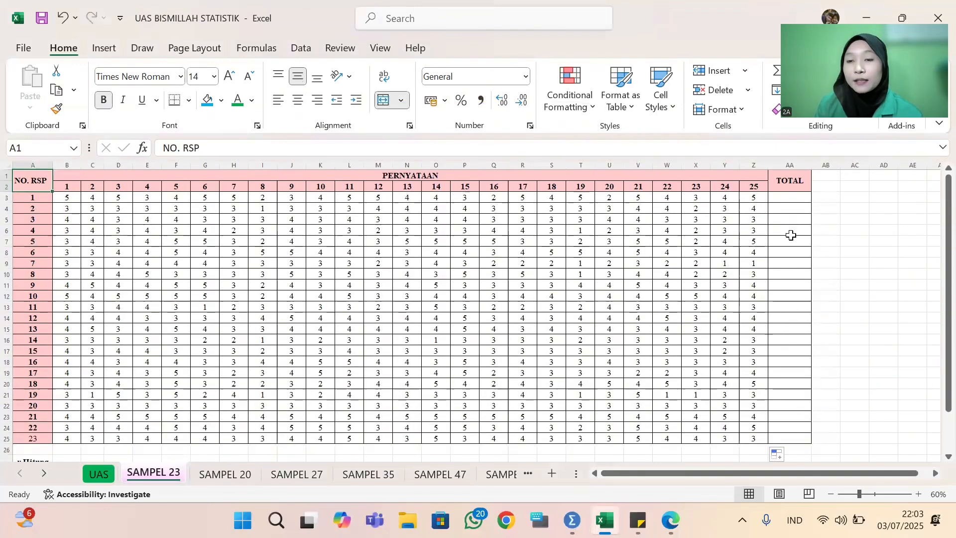
# Enter a SUM formula over B3:Z3 in AA3 to total respondent 1's scores
pyautogui.click(803, 196)
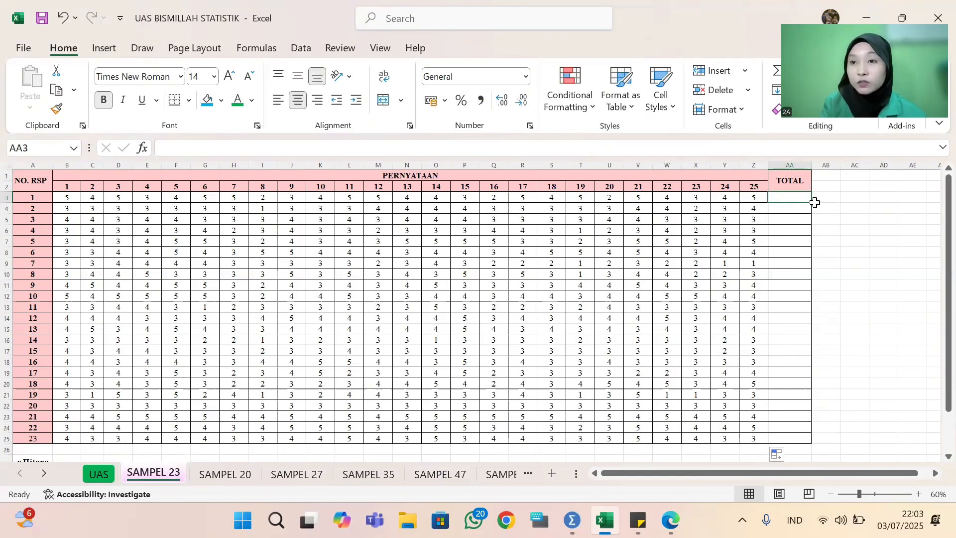
pyautogui.write('=SUM')
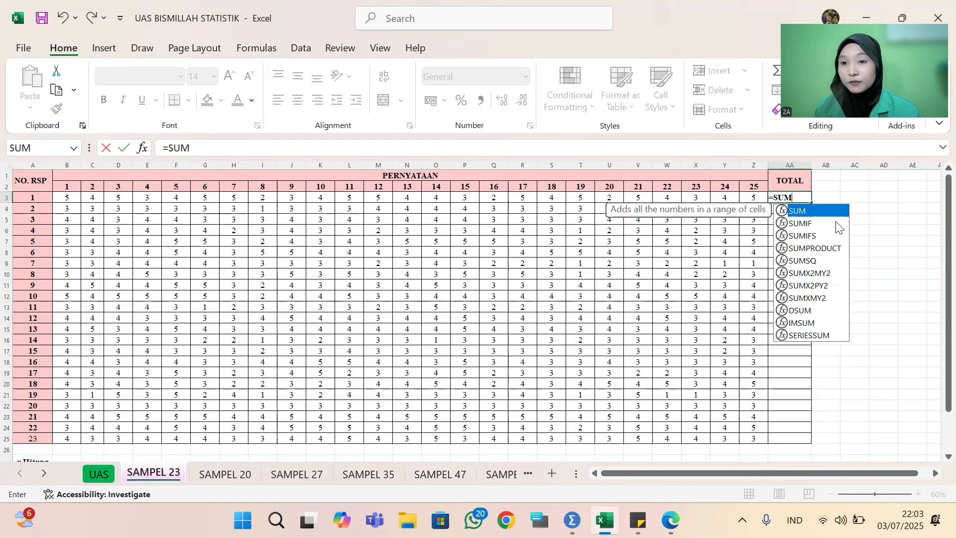
pyautogui.doubleClick(823, 213)
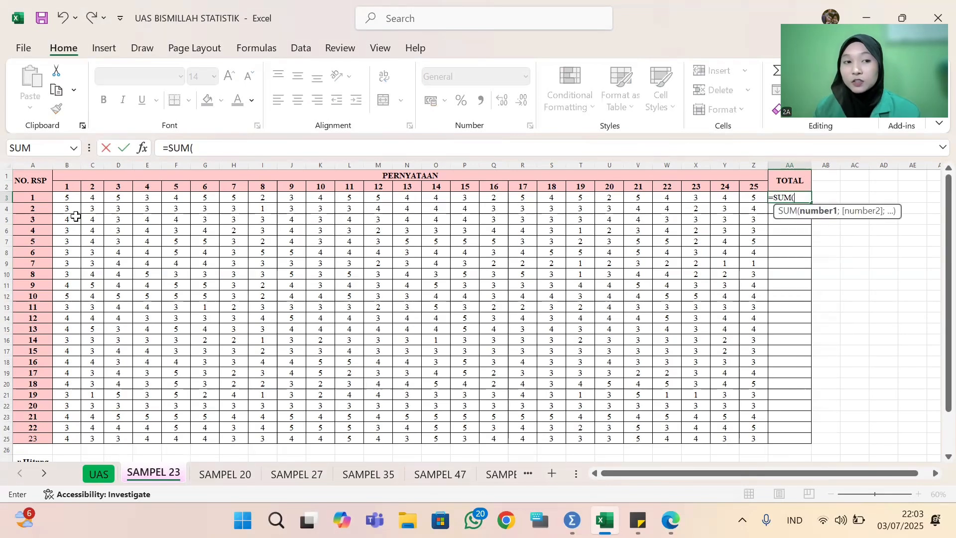
pyautogui.moveTo(71, 200); pyautogui.dragTo(752, 199)
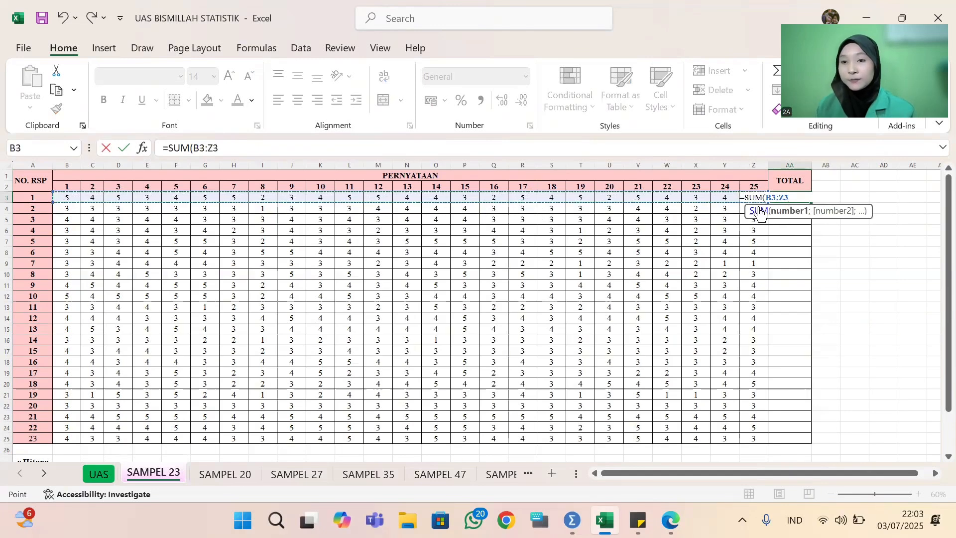
pyautogui.press('Return')
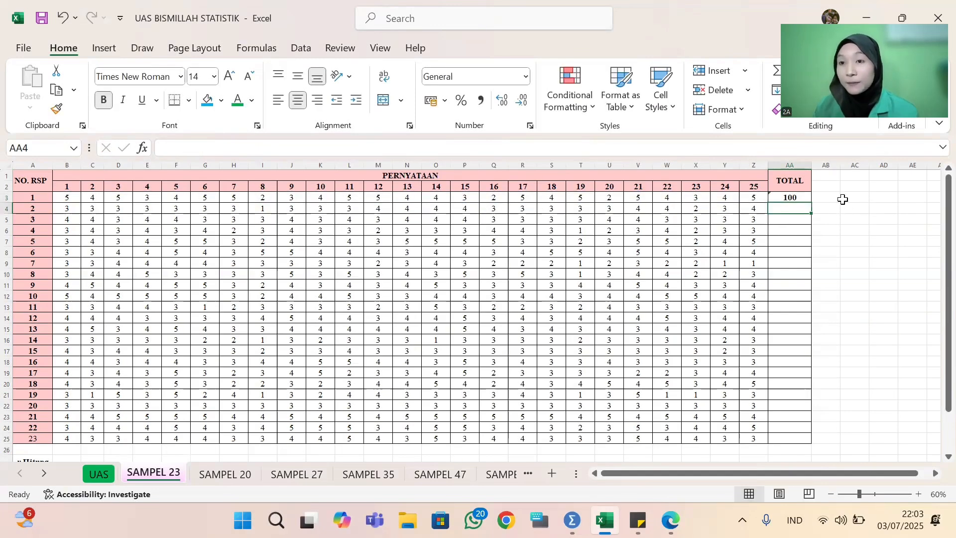
# Copy the SUM formula from AA3 down the TOTAL column to AA25 for all 23 respondents
pyautogui.click(792, 198)
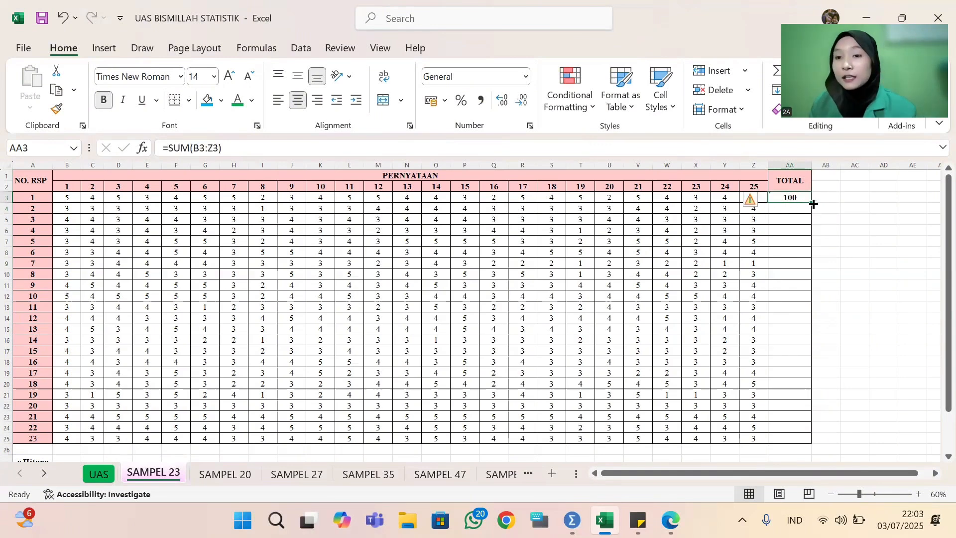
pyautogui.scroll(-1, 814, 204)
pyautogui.scroll(1, 813, 186)
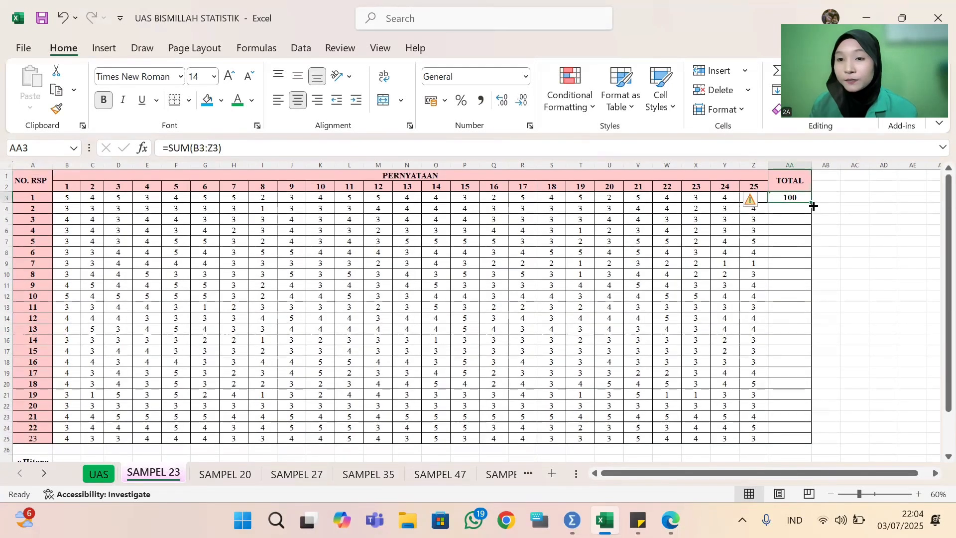
pyautogui.moveTo(810, 205); pyautogui.dragTo(796, 441)
pyautogui.scroll(-3, 867, 343)
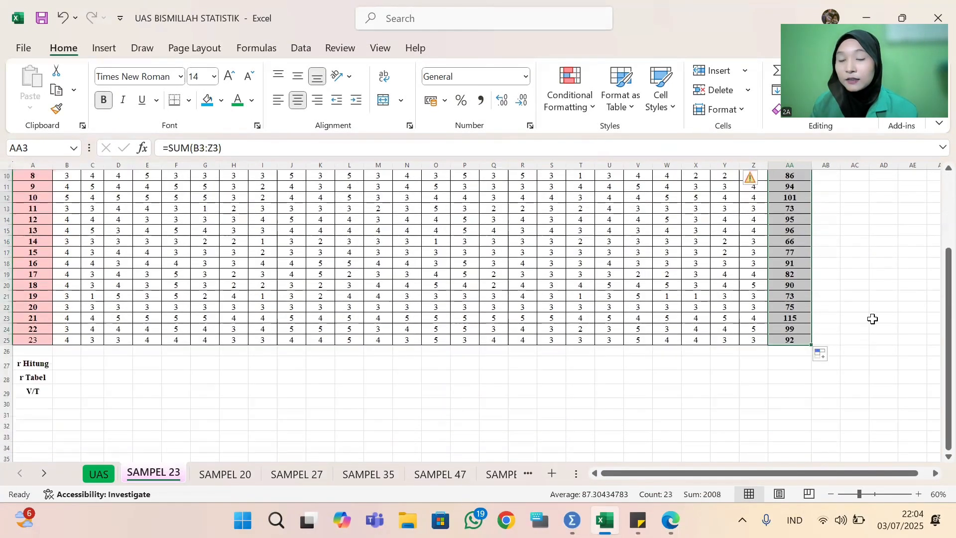
pyautogui.click(869, 321)
# Examine the completed TOTAL column and the r Hitung, r Tabel and V/T rows beneath the table
pyautogui.scroll(3, 867, 326)
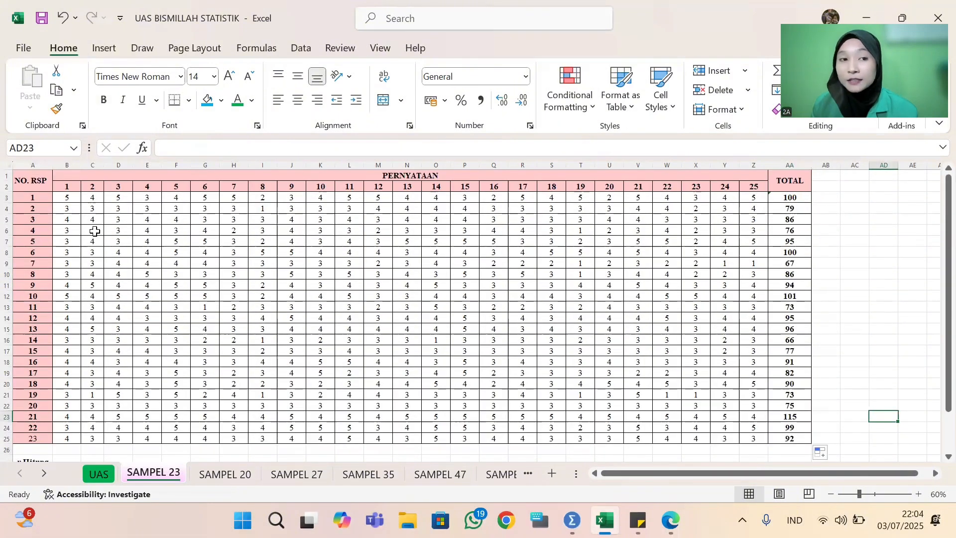
pyautogui.scroll(-5, 829, 343)
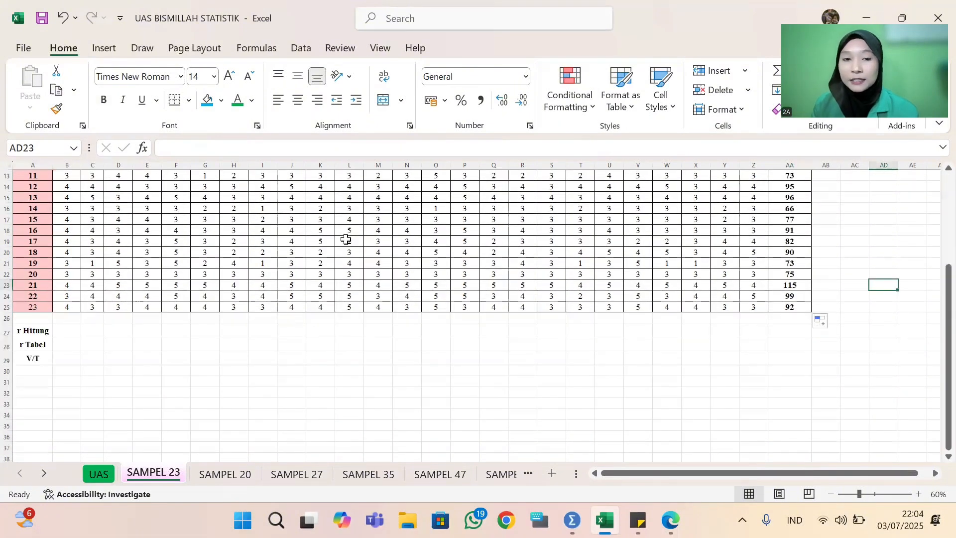
pyautogui.scroll(5, 342, 235)
pyautogui.scroll(-3, 289, 298)
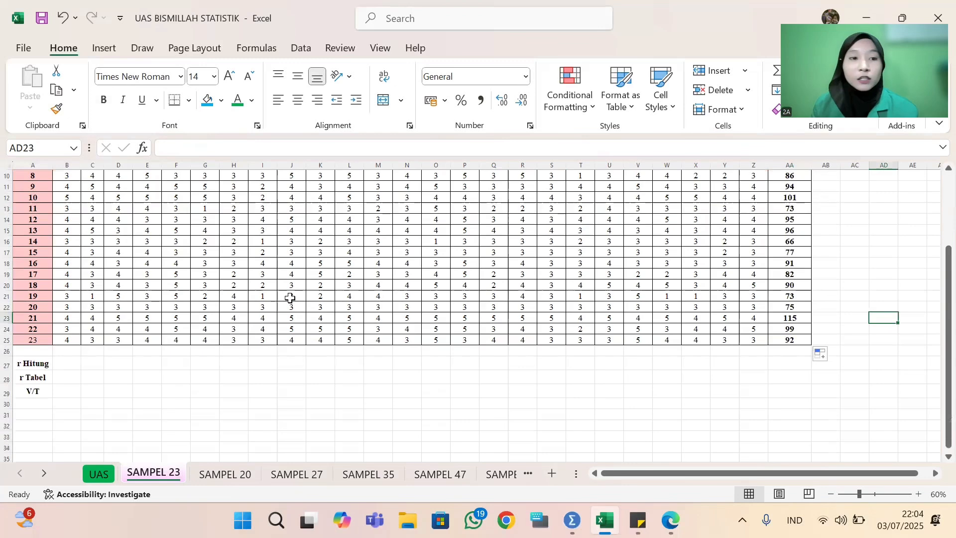
pyautogui.scroll(-2, 491, 330)
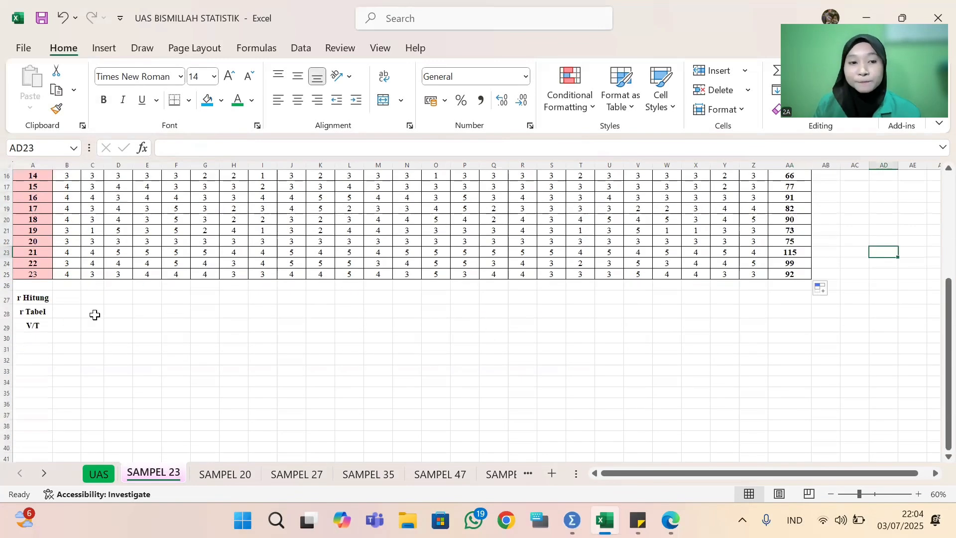
pyautogui.scroll(1, 648, 299)
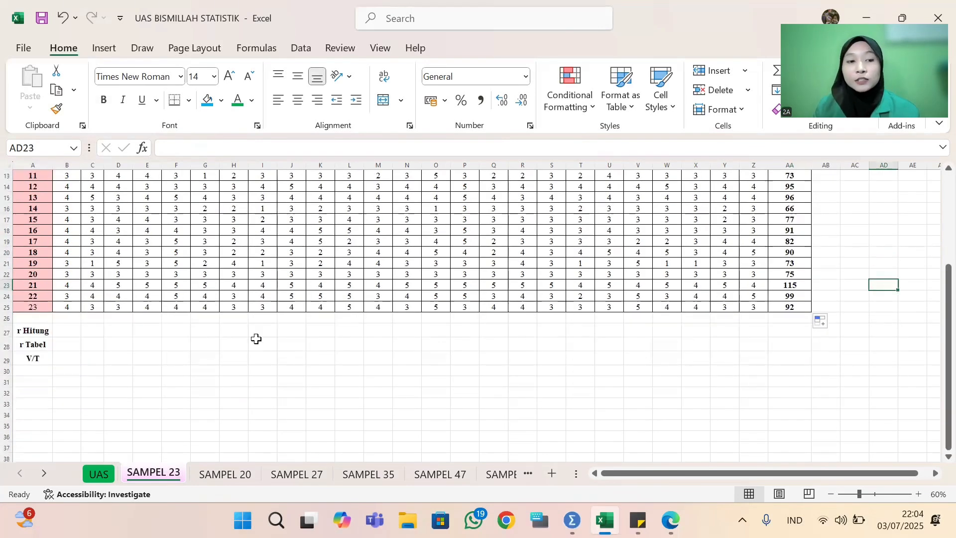
pyautogui.click(25, 331)
pyautogui.scroll(1, 607, 305)
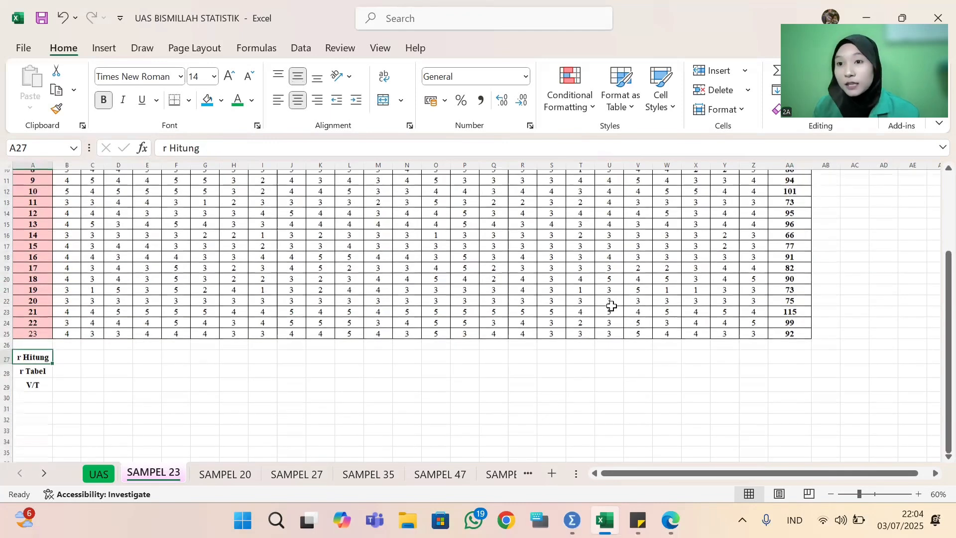
# Enter a CORREL formula in B27 for r Hitung, with Array1 as B3:B25 and Array2 locked as $AA$3:$AA$25
pyautogui.click(65, 363)
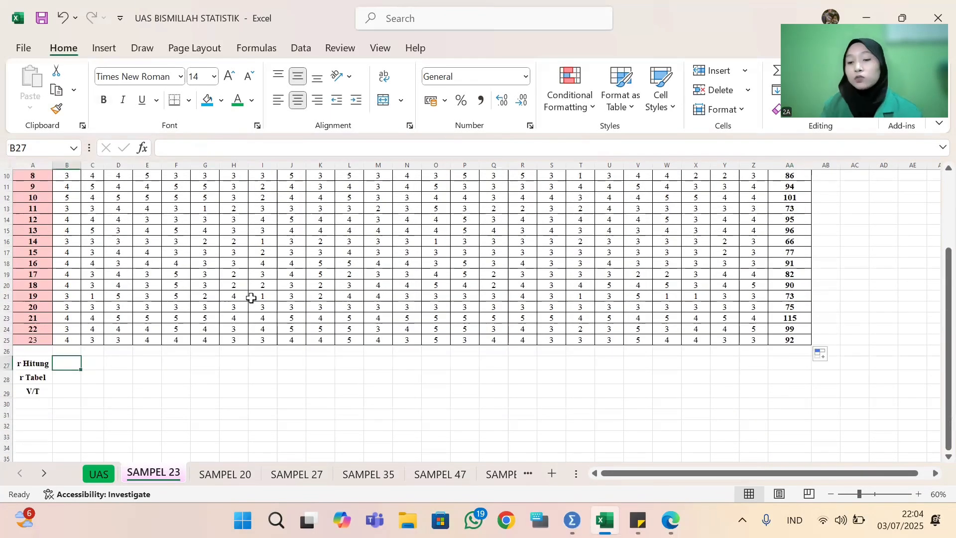
pyautogui.write('=')
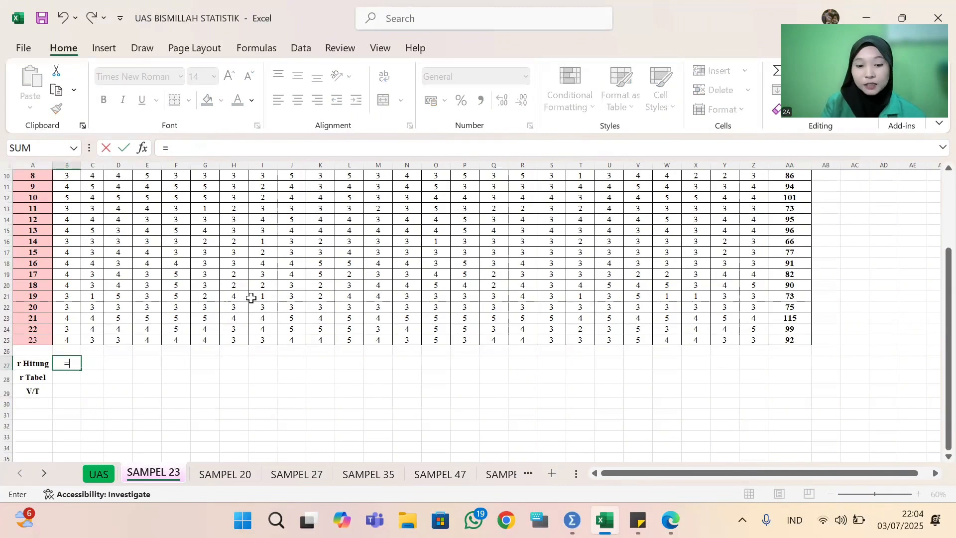
pyautogui.write('CORREL')
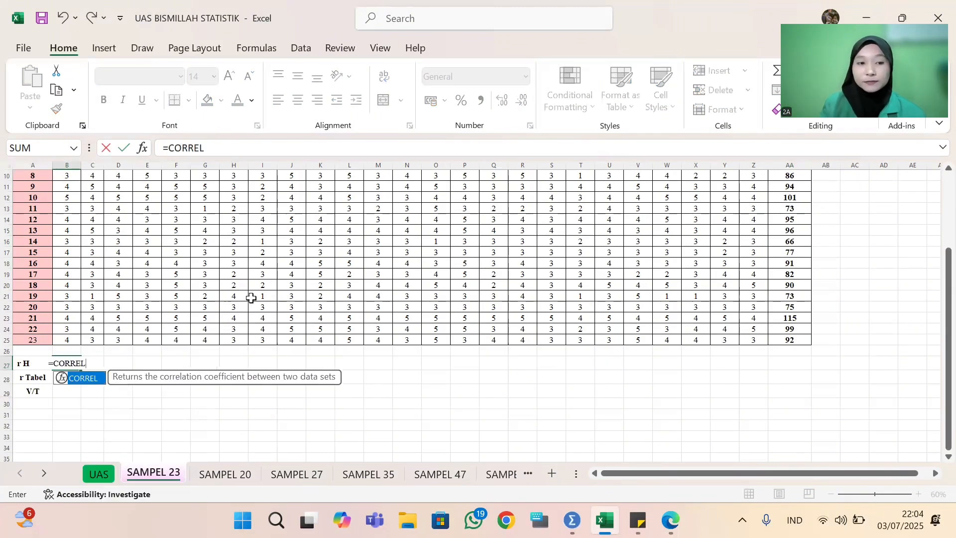
pyautogui.doubleClick(80, 379)
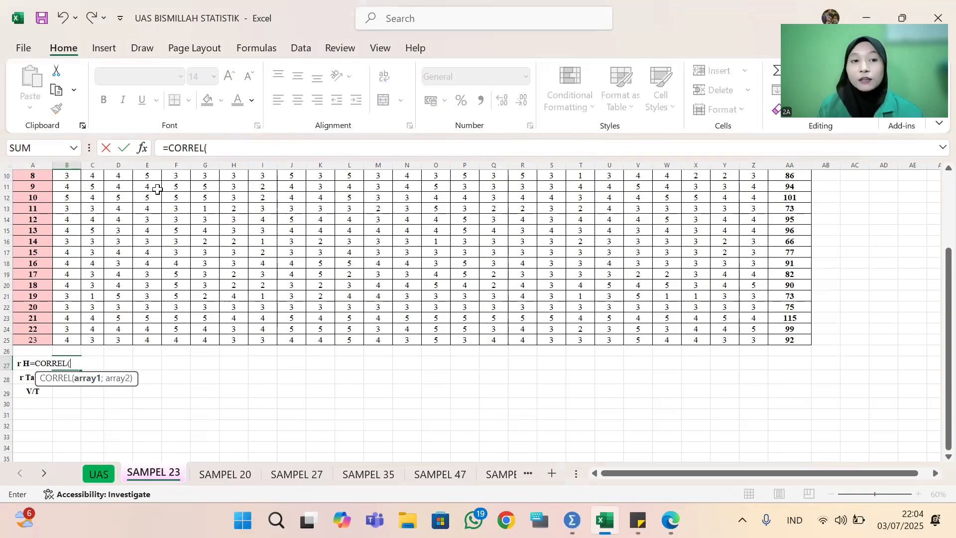
pyautogui.scroll(3, 157, 189)
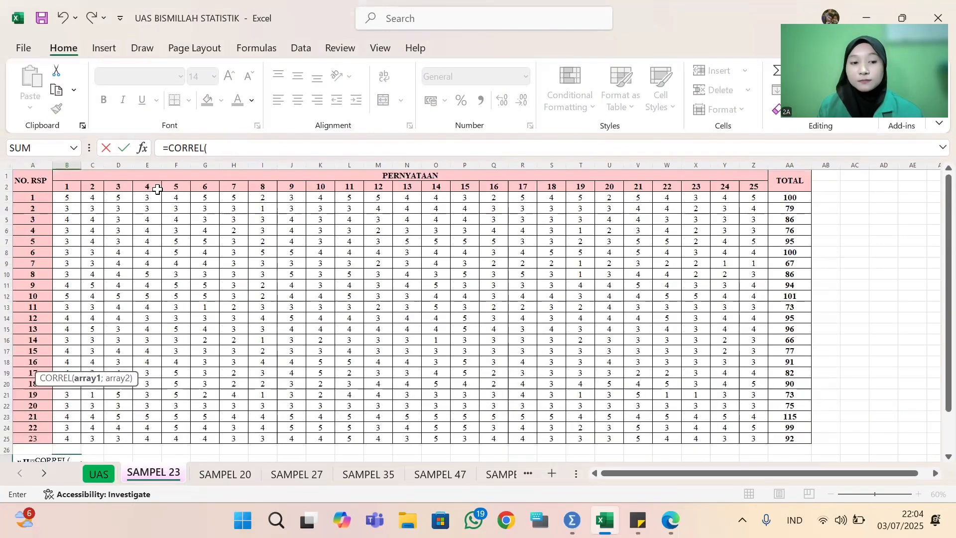
pyautogui.click(144, 149)
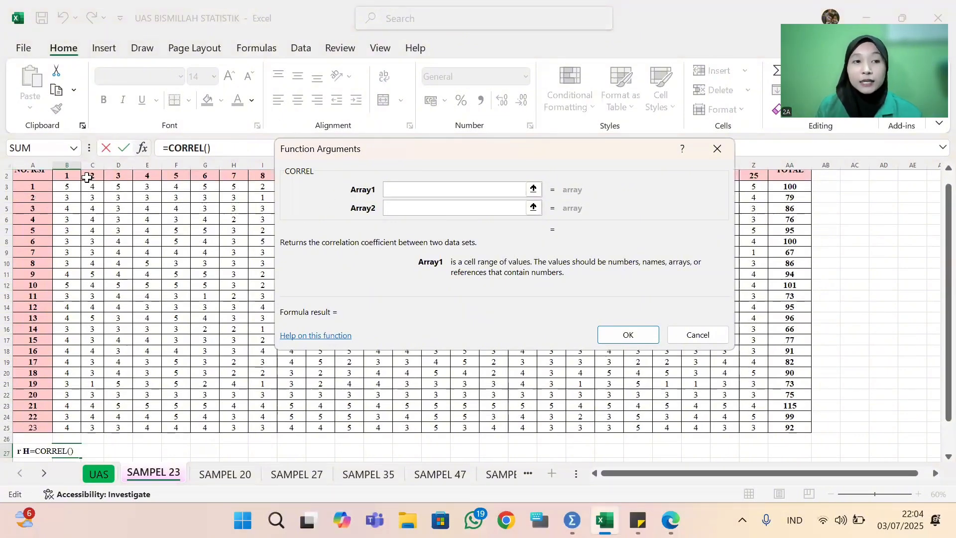
pyautogui.moveTo(76, 186); pyautogui.dragTo(69, 429)
pyautogui.click(474, 207)
pyautogui.moveTo(797, 185); pyautogui.dragTo(787, 427)
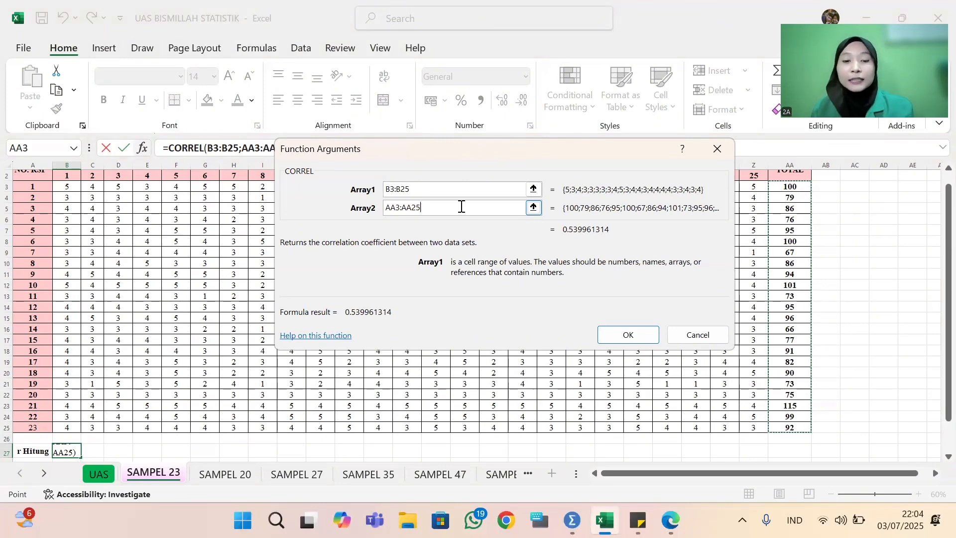
pyautogui.press('F4')
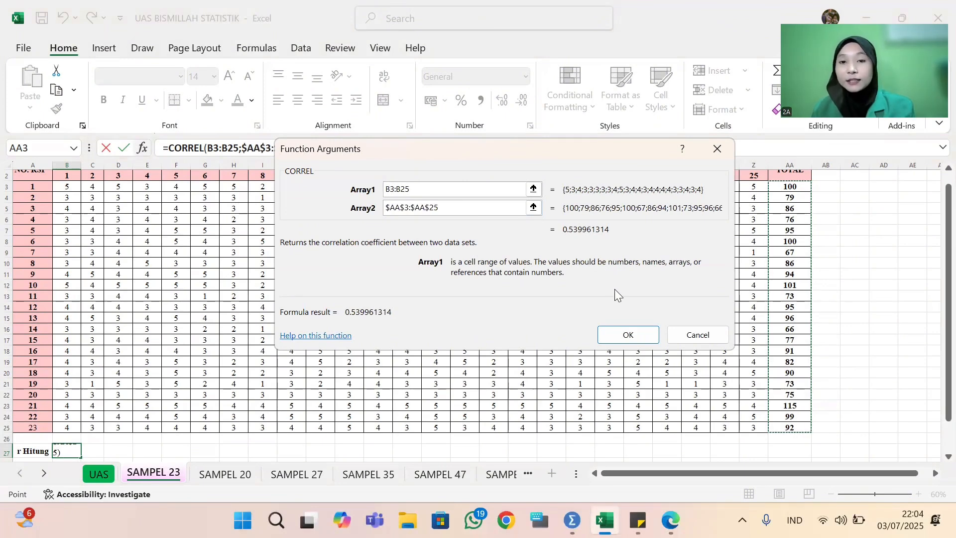
pyautogui.click(628, 331)
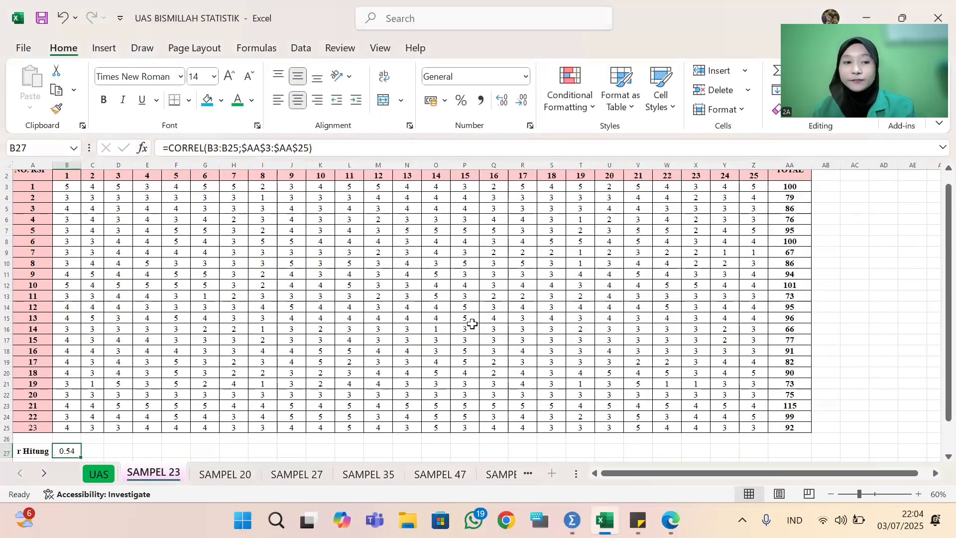
# Copy the CORREL formula from B27 across the r Hitung row to Z27 for all 25 statements
pyautogui.scroll(-3, 229, 355)
pyautogui.click(167, 362)
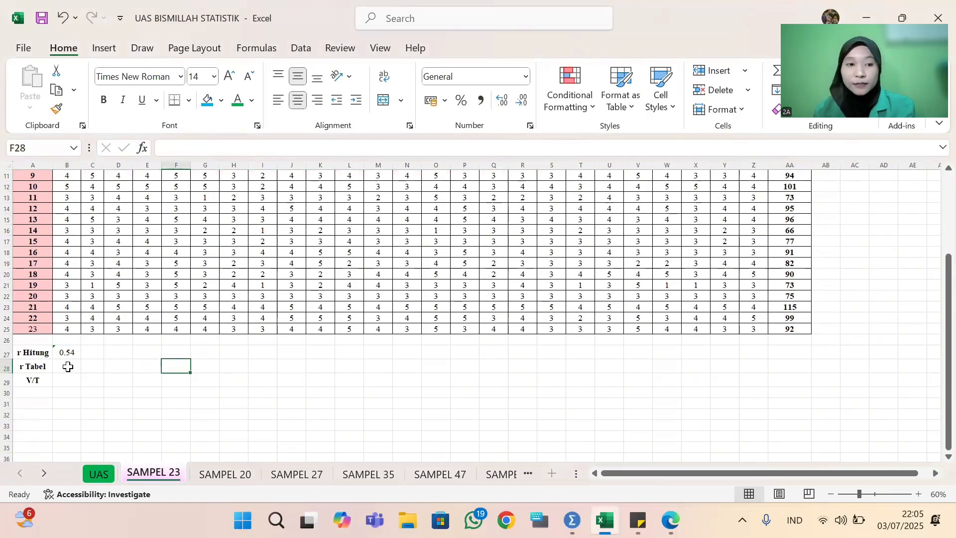
pyautogui.click(63, 353)
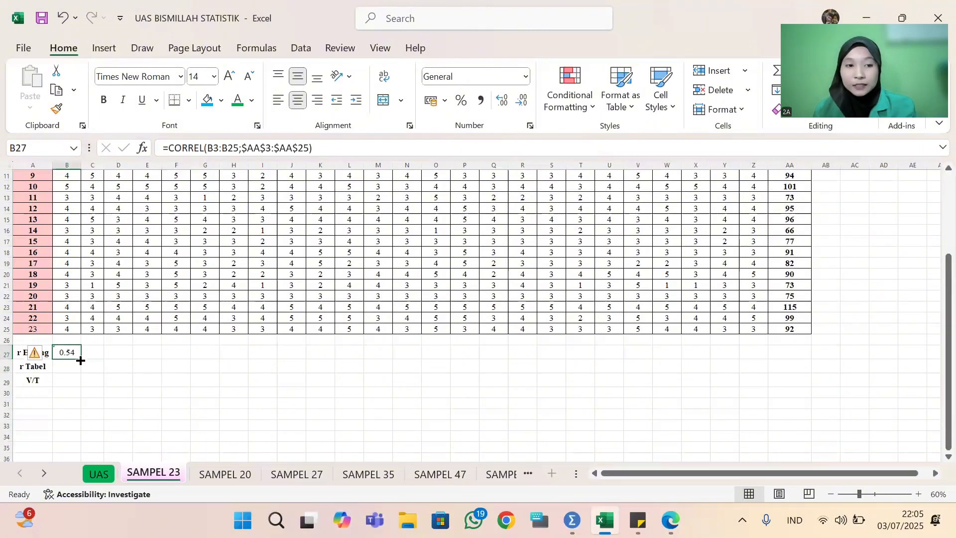
pyautogui.moveTo(83, 357); pyautogui.dragTo(757, 359)
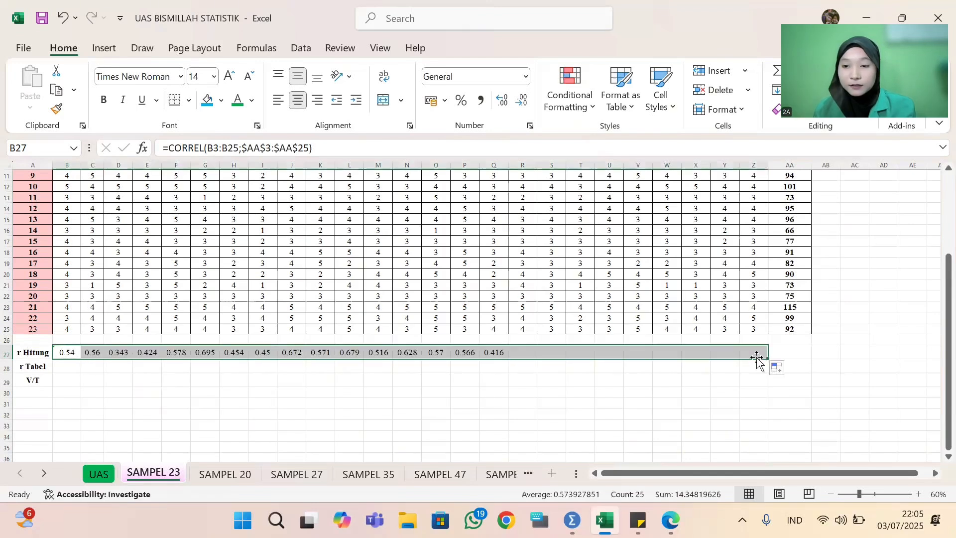
pyautogui.click(656, 378)
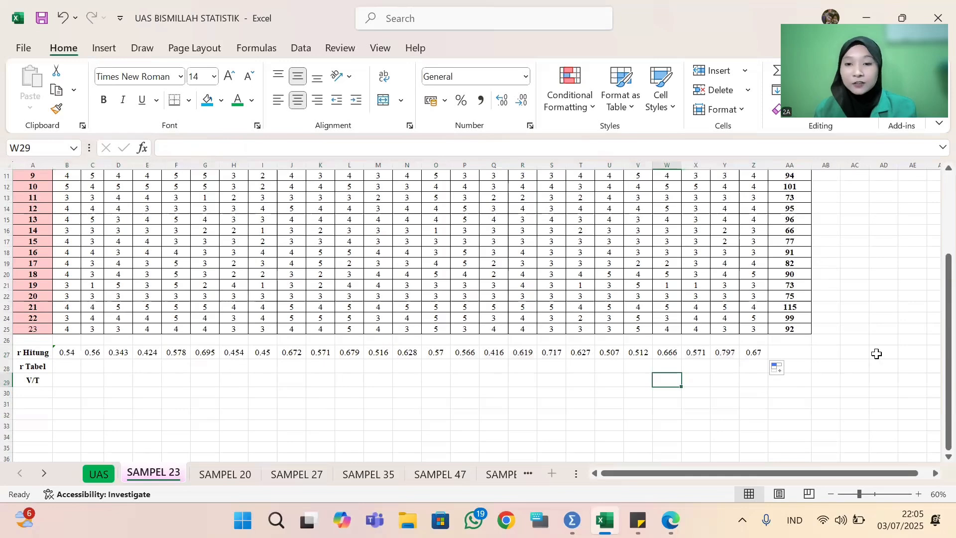
# Examine the filled r Hitung row beneath the respondent scores and the empty r Tabel row
pyautogui.scroll(4, 867, 367)
pyautogui.scroll(-3, 774, 237)
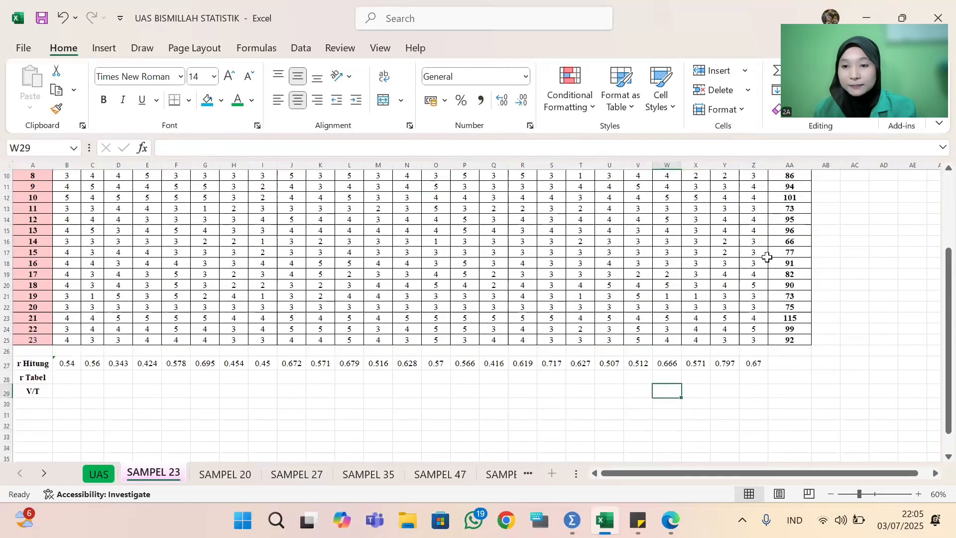
pyautogui.scroll(-1, 768, 257)
pyautogui.scroll(-2, 103, 396)
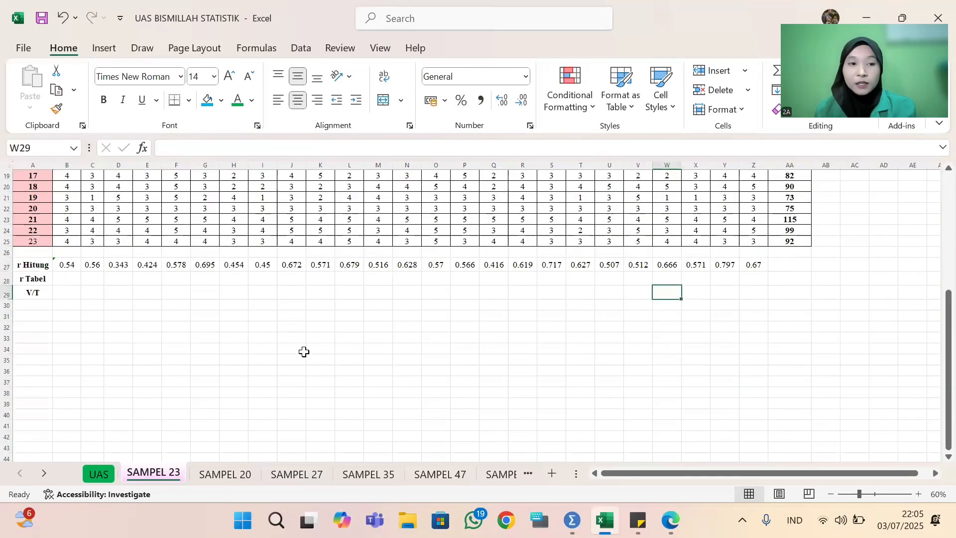
pyautogui.scroll(1, 190, 333)
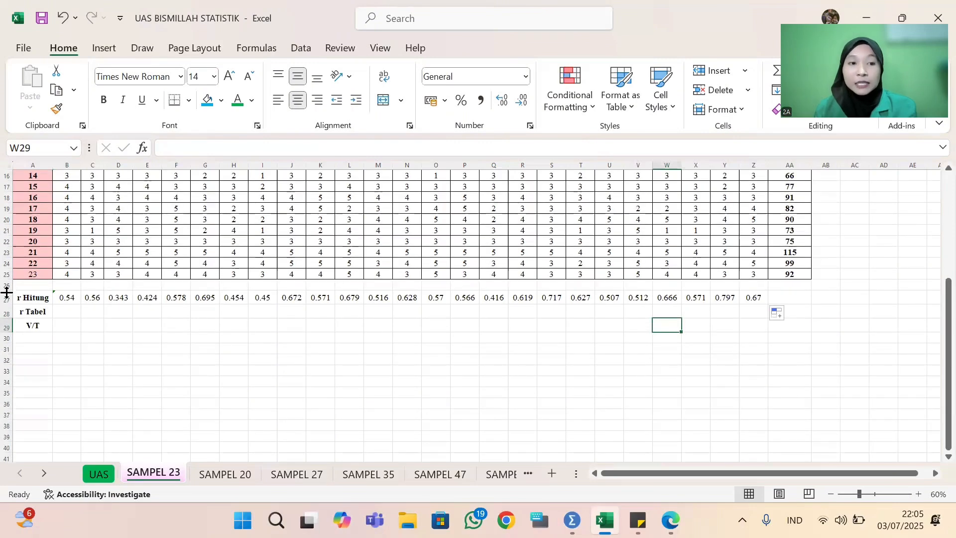
pyautogui.click(35, 312)
pyautogui.scroll(-1, 137, 312)
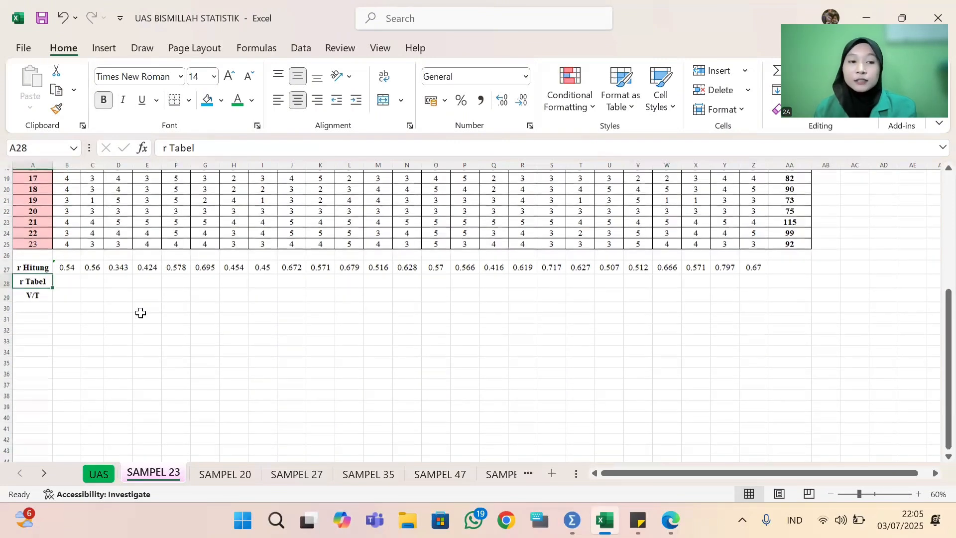
pyautogui.scroll(2, 141, 314)
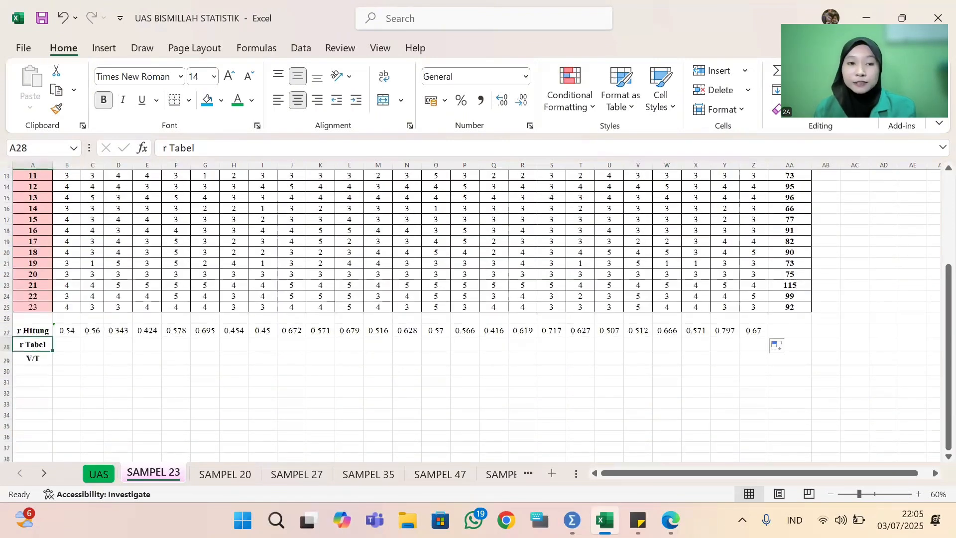
# Switch to the tabel_r[1].pdf document in Edge and look up the r value for df = 21 at the two-tailed 0.05 significance level
pyautogui.click(67, 344)
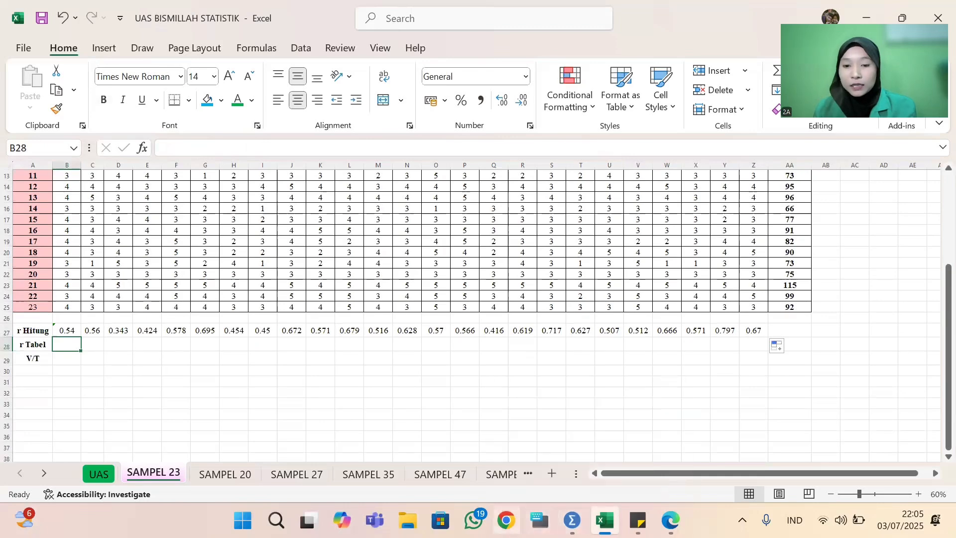
pyautogui.moveTo(638, 521)
pyautogui.click(670, 520)
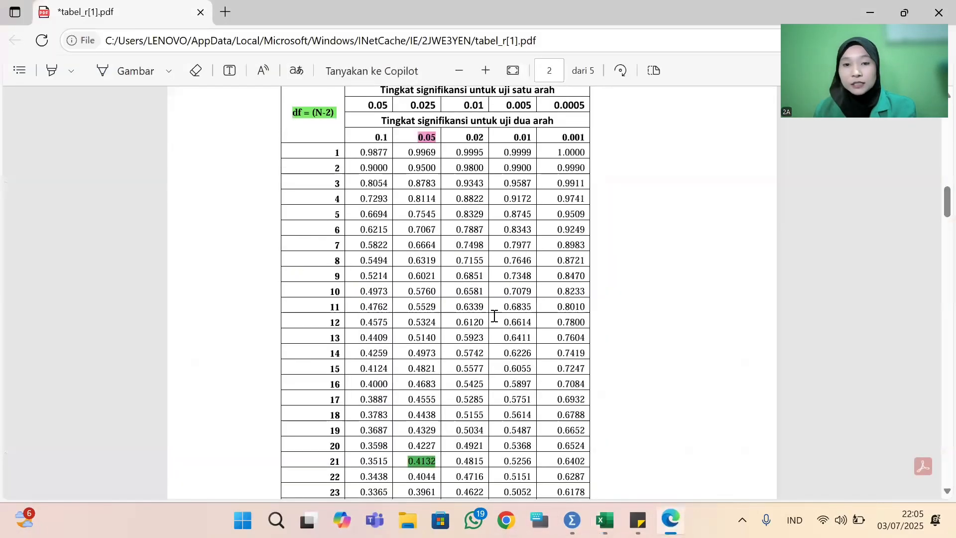
pyautogui.scroll(-3, 490, 334)
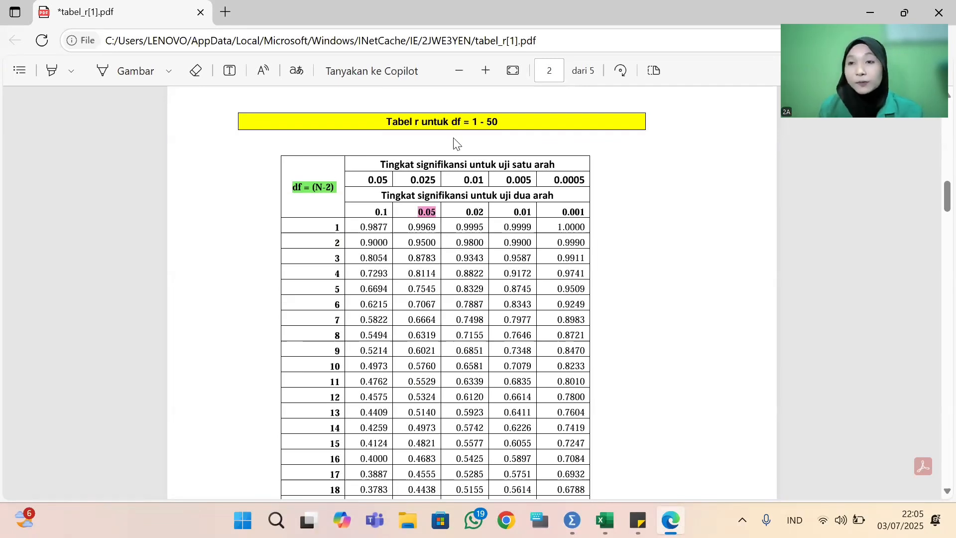
pyautogui.scroll(-2, 455, 145)
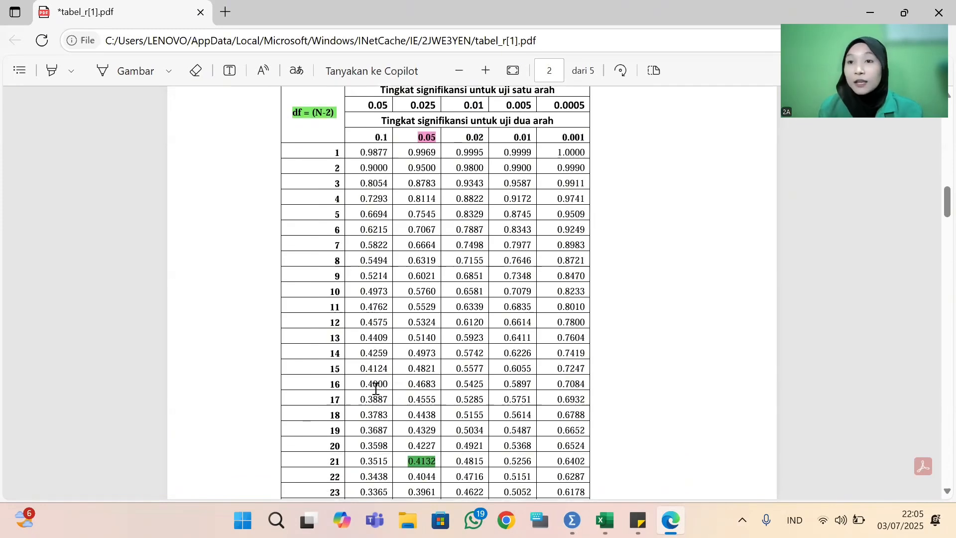
pyautogui.scroll(-2, 377, 388)
pyautogui.scroll(2, 375, 379)
pyautogui.scroll(-2, 392, 381)
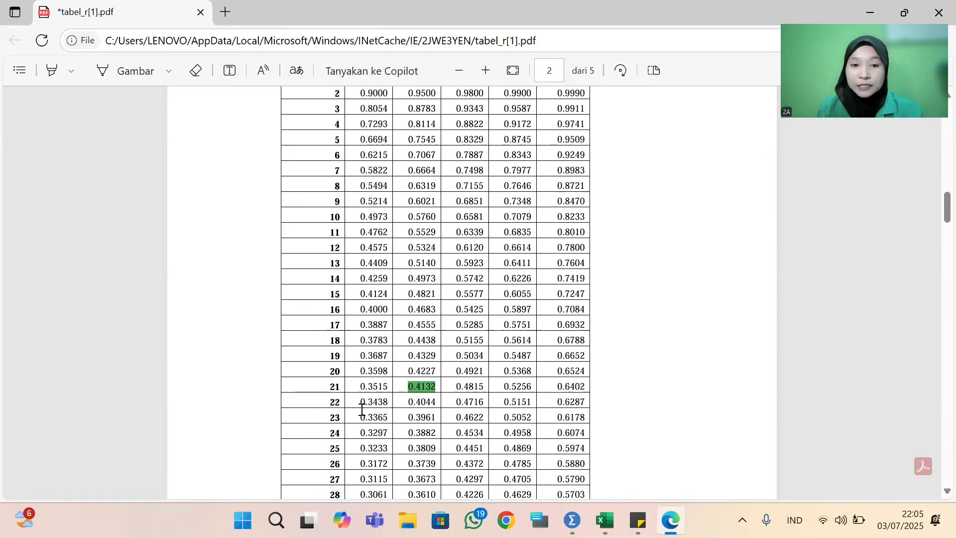
pyautogui.scroll(-2, 336, 392)
pyautogui.scroll(2, 334, 392)
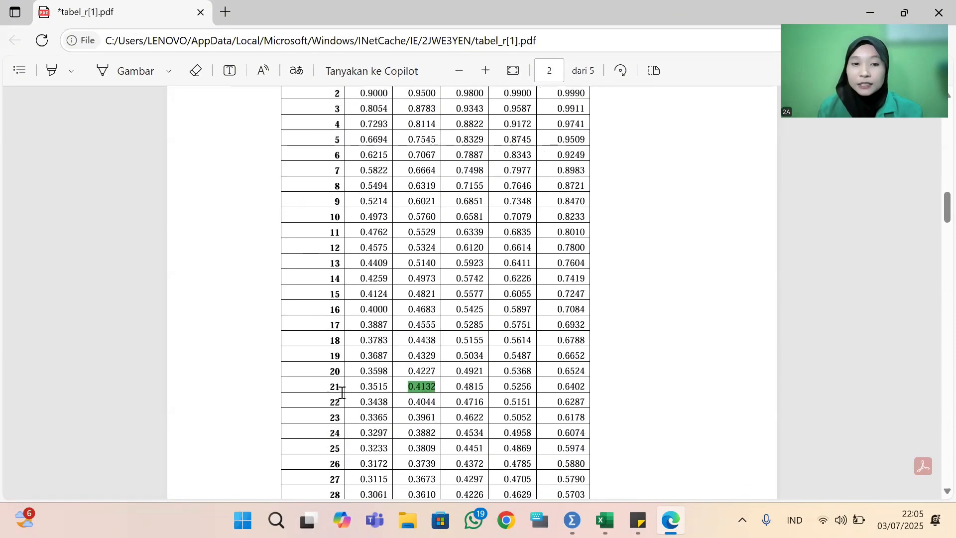
pyautogui.scroll(4, 451, 344)
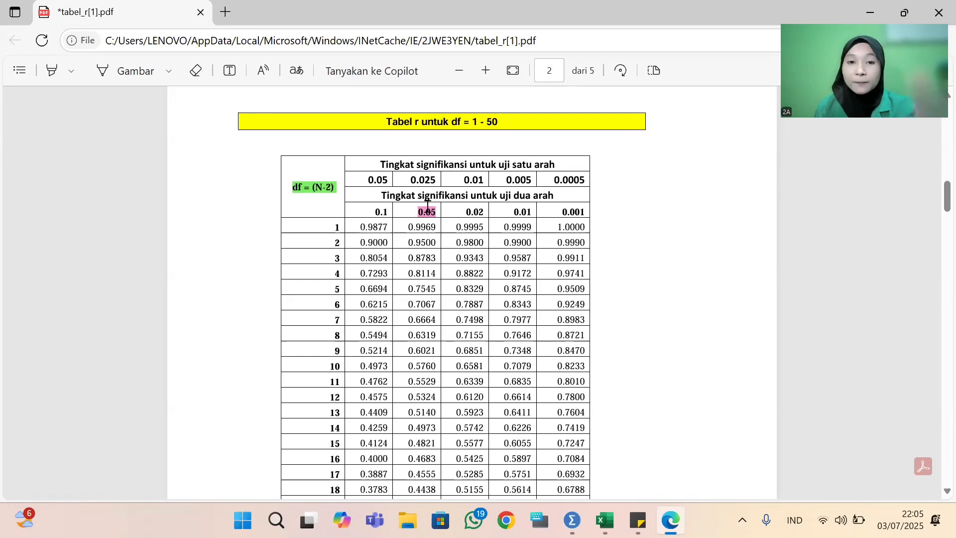
pyautogui.scroll(-6, 466, 253)
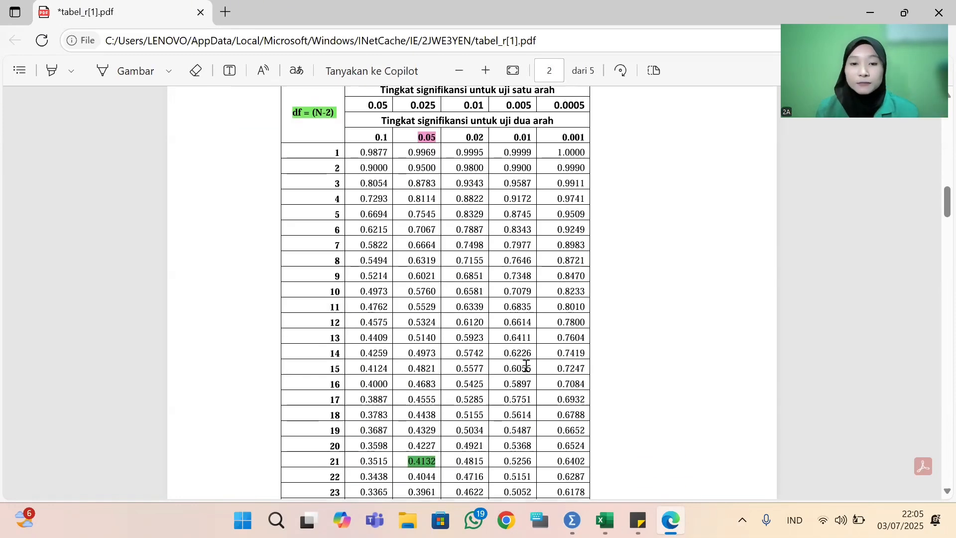
pyautogui.scroll(2, 476, 392)
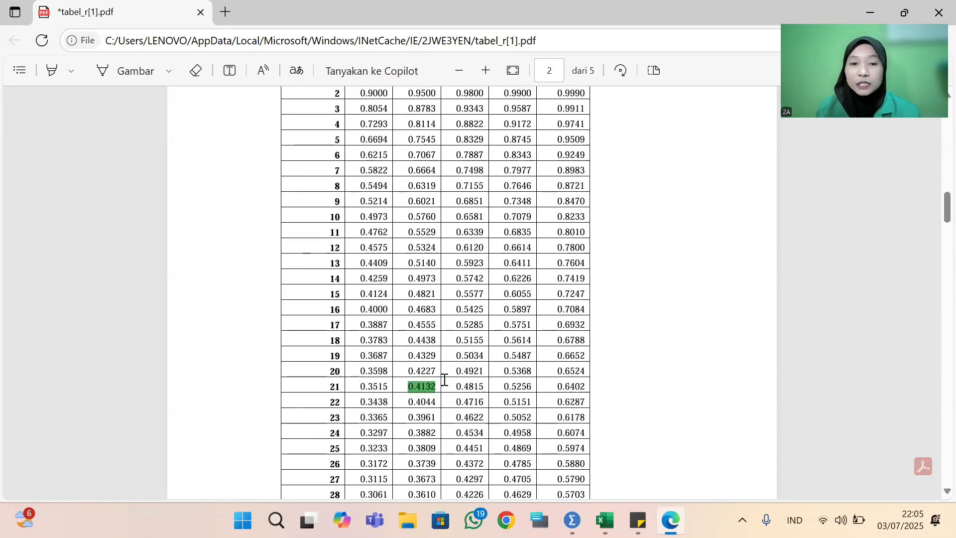
pyautogui.scroll(2, 445, 380)
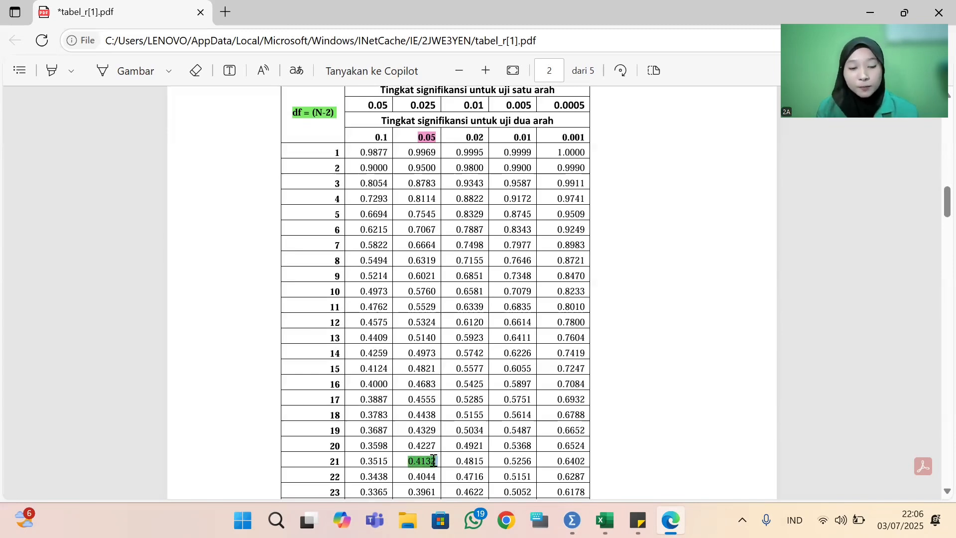
# Switch back to the Excel workbook and enter 0.4132 in B28 as the r Tabel value
pyautogui.click(605, 520)
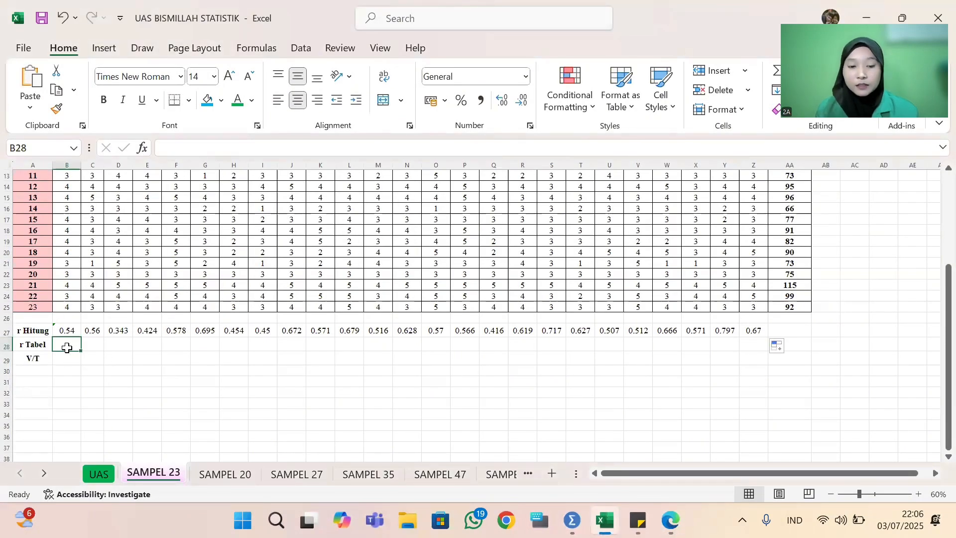
pyautogui.write('0.4133')
pyautogui.click(140, 343)
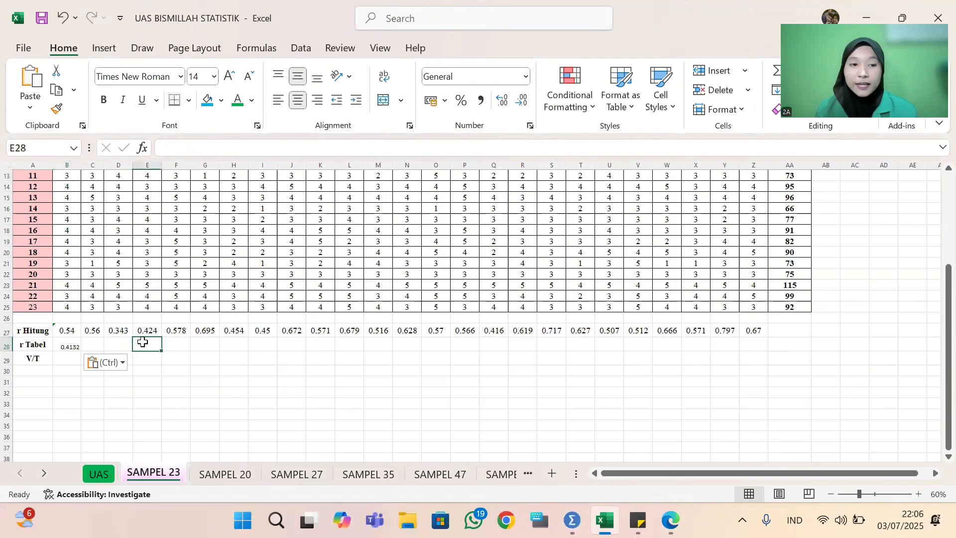
# Copy the r Tabel value from B28 into C28:Z28 for the remaining statements
pyautogui.click(77, 344)
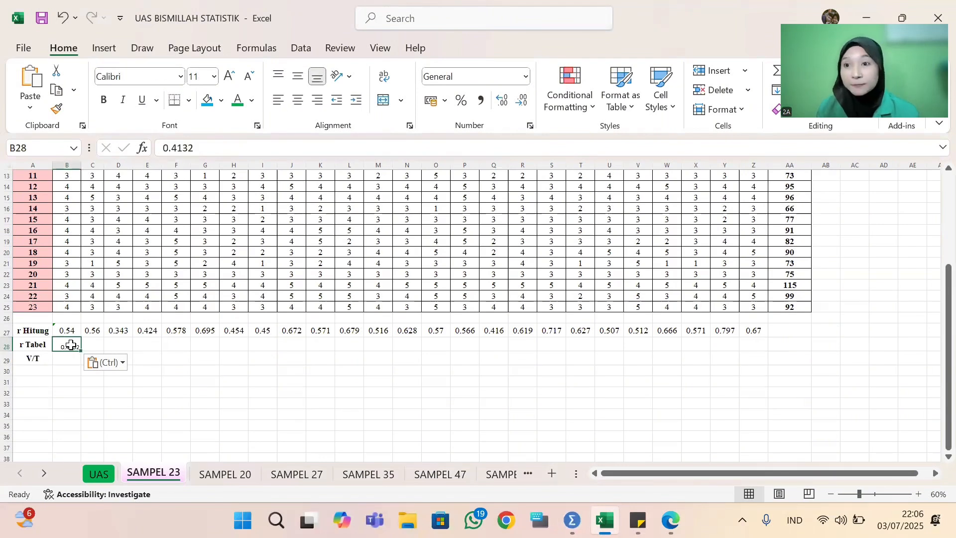
pyautogui.hotkey('ctrl', 'c')
pyautogui.click(87, 359)
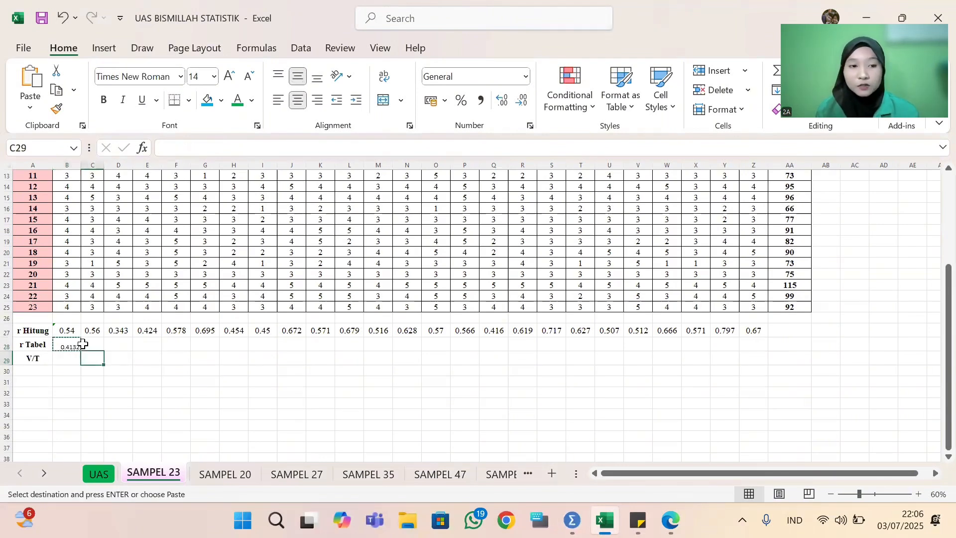
pyautogui.moveTo(84, 343); pyautogui.dragTo(749, 342)
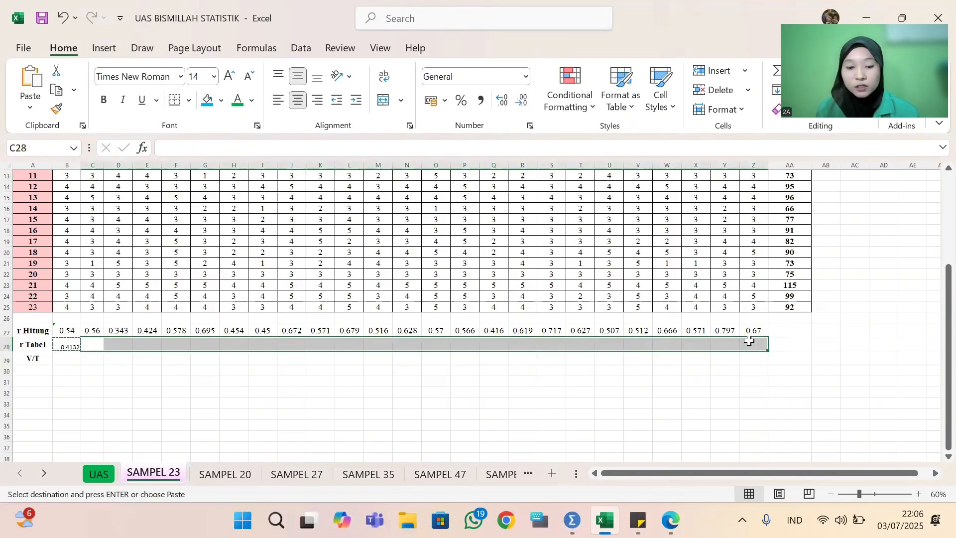
pyautogui.hotkey('ctrl', 'v')
pyautogui.click(237, 427)
# Set the font of the r Tabel values in B28:Z28 to Times New Roman, size 14
pyautogui.click(69, 367)
pyautogui.moveTo(67, 345); pyautogui.dragTo(762, 343)
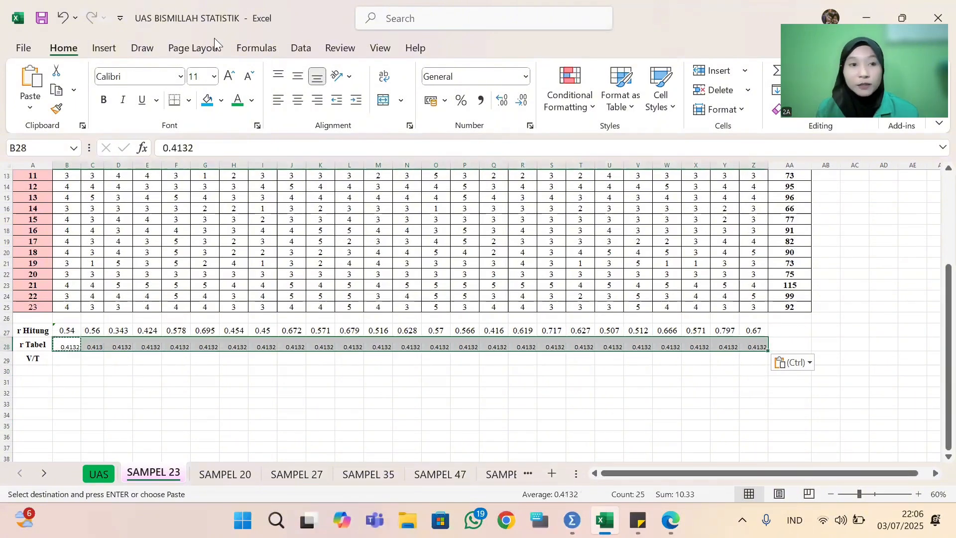
pyautogui.click(163, 77)
pyautogui.write('Times New Roman')
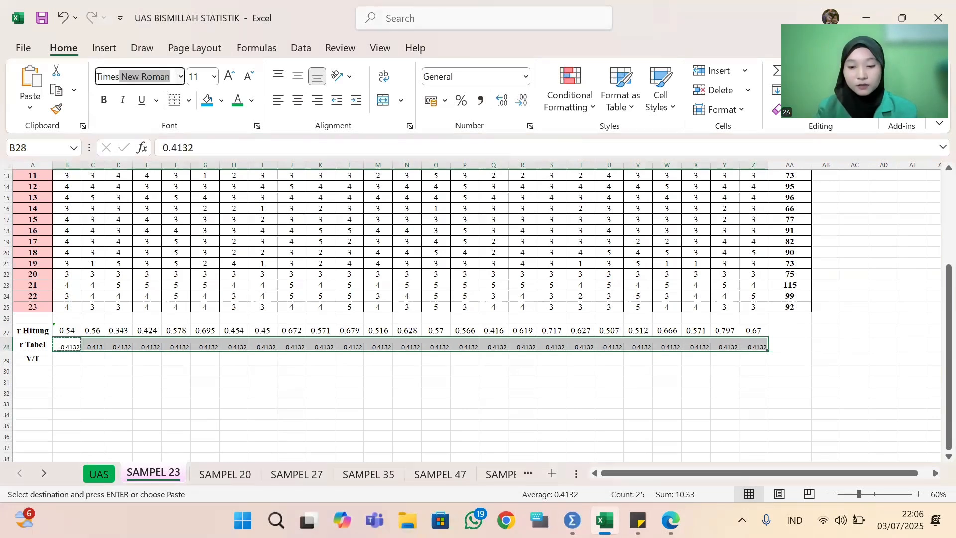
pyautogui.press('Return')
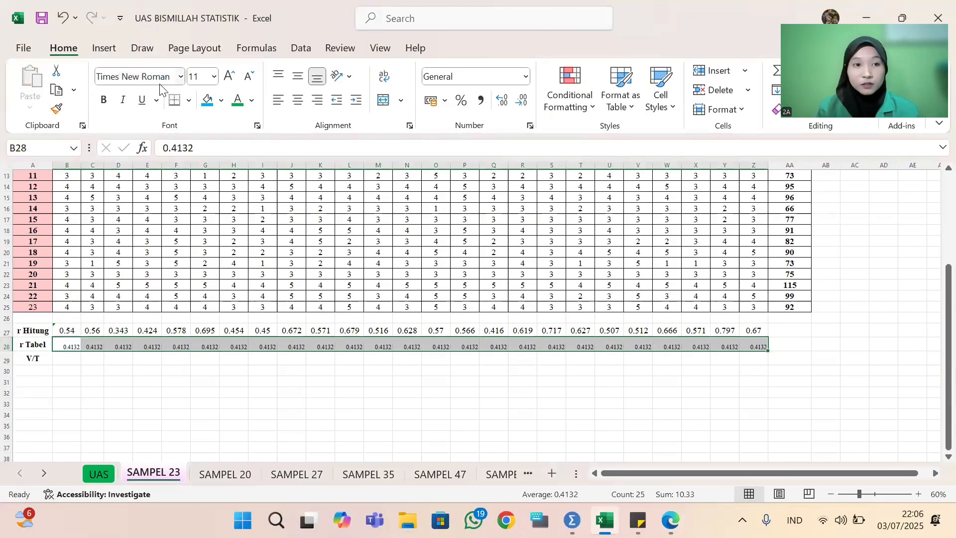
pyautogui.click(231, 79)
pyautogui.click(228, 79)
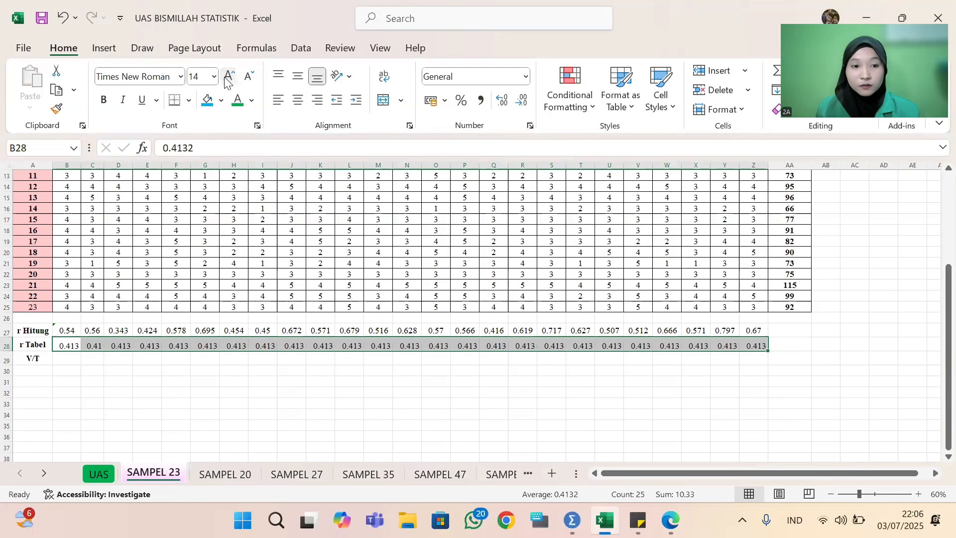
# Centre the r Tabel values in B28:Z28 horizontally and vertically within their cells
pyautogui.click(298, 99)
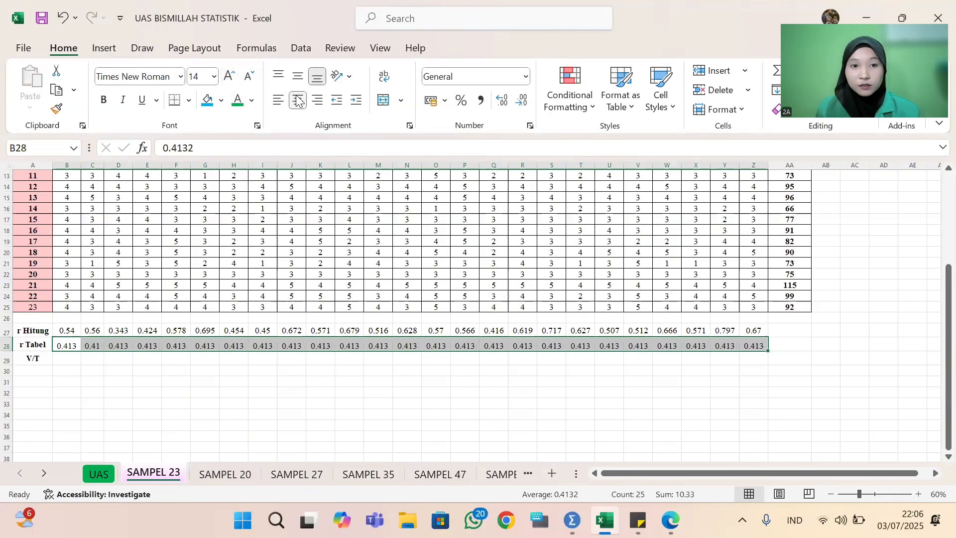
pyautogui.click(298, 79)
pyautogui.click(232, 371)
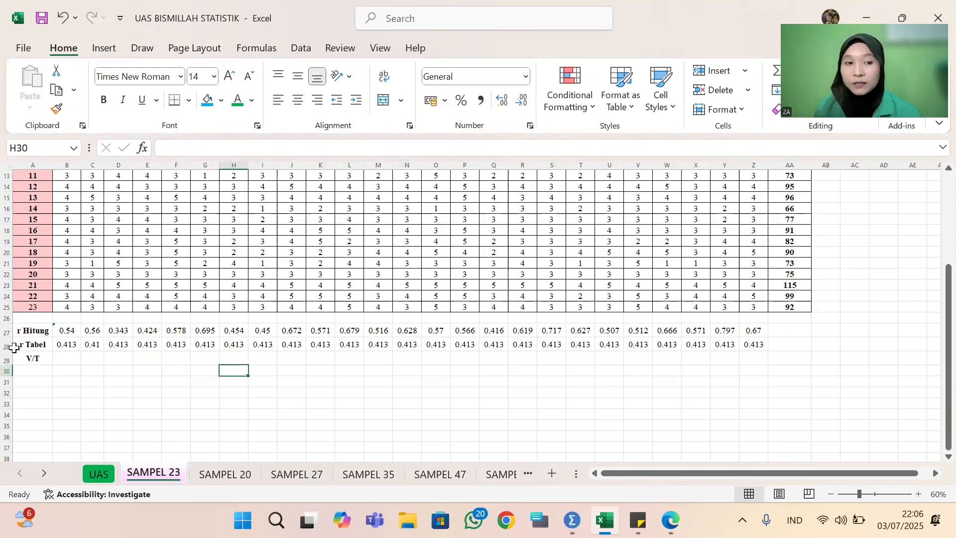
# Start an IF formula in B29, the V/T cell for statement 1, and open its function arguments
pyautogui.click(66, 356)
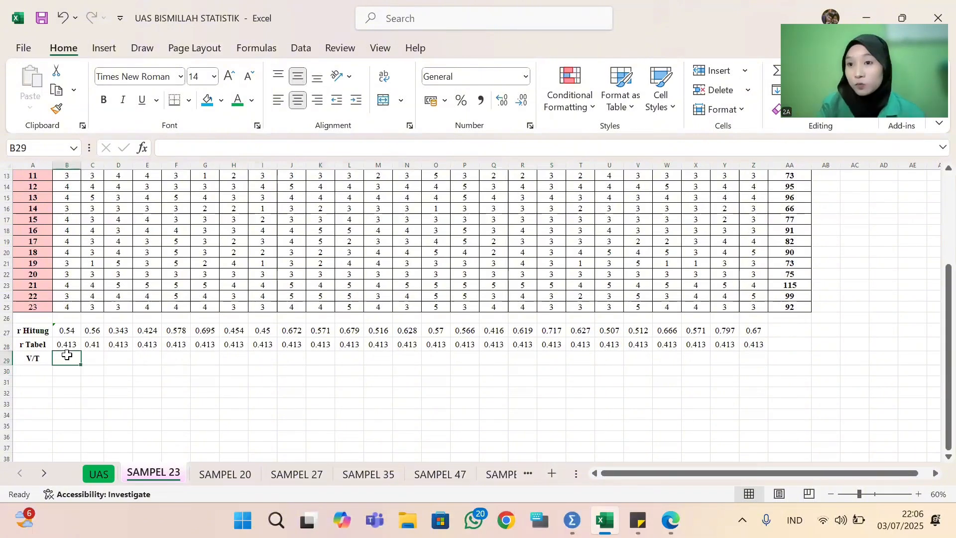
pyautogui.write('=')
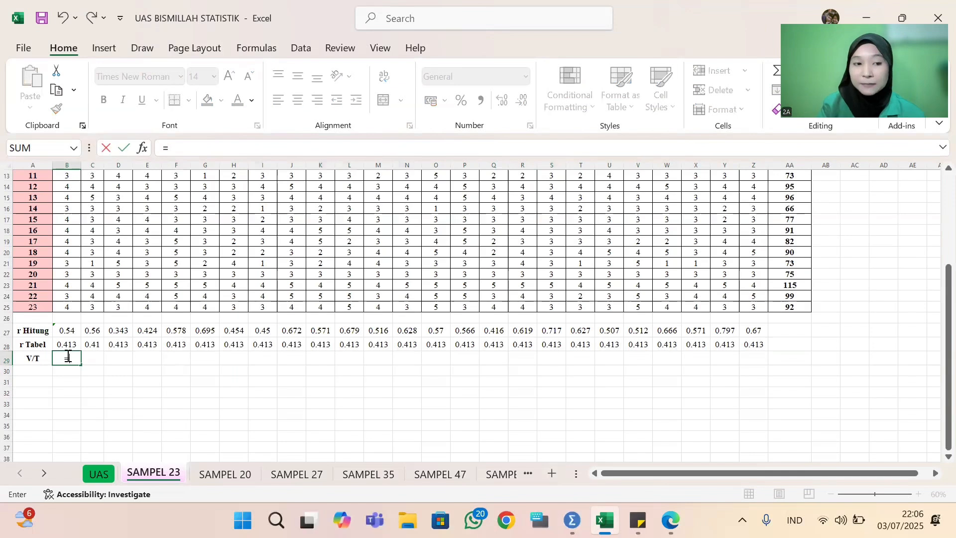
pyautogui.write('IF')
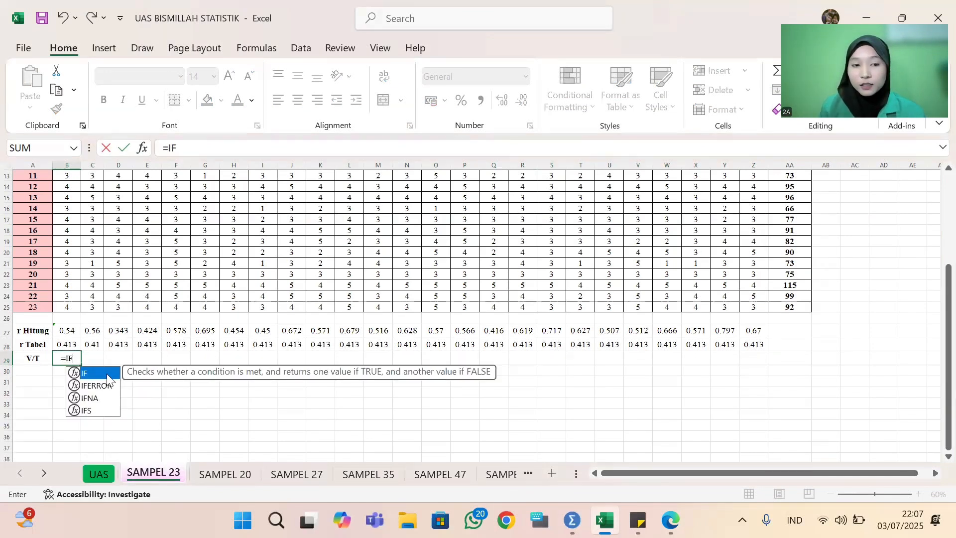
pyautogui.write('(')
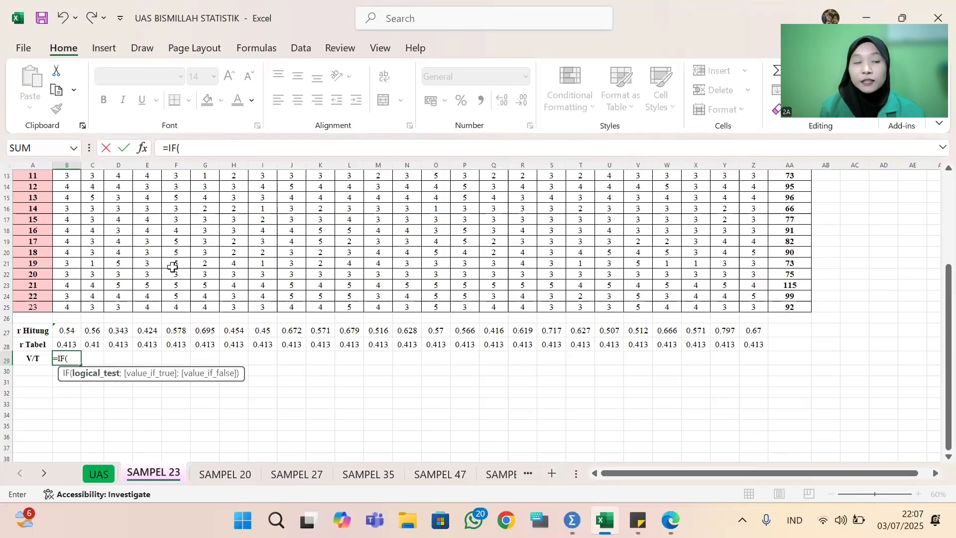
pyautogui.click(143, 149)
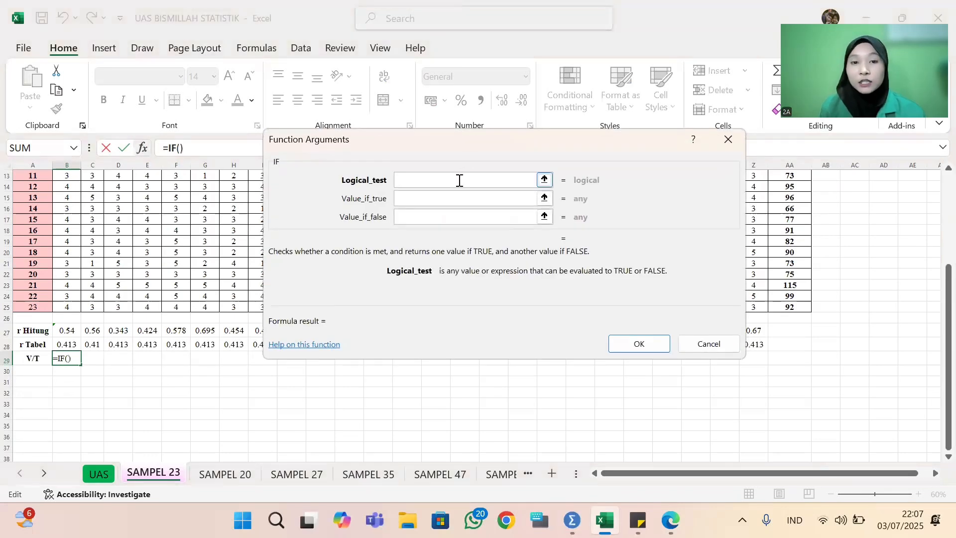
# Consult the sticky note for the validity rules comparing r hitung with r tabel, and return to the IF arguments
pyautogui.moveTo(572, 521)
pyautogui.click(638, 520)
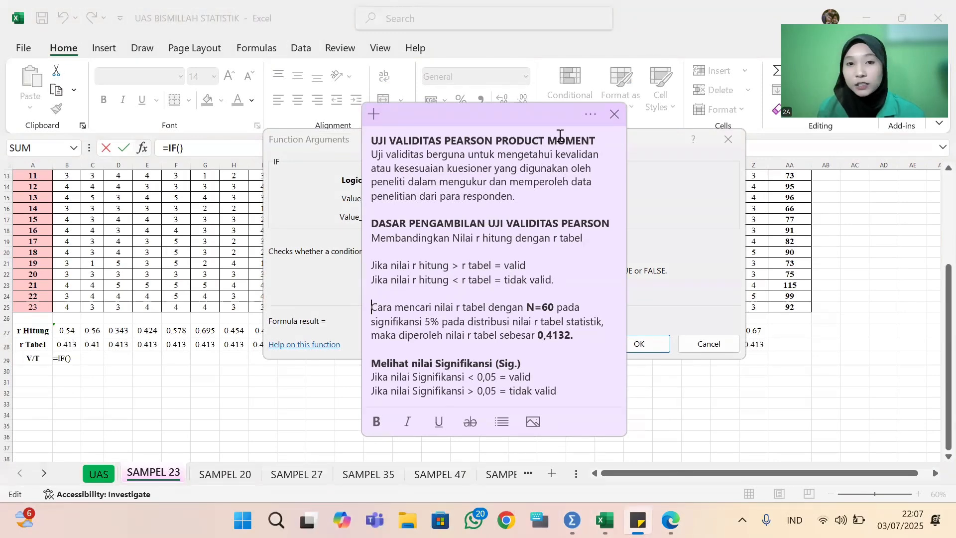
pyautogui.click(589, 116)
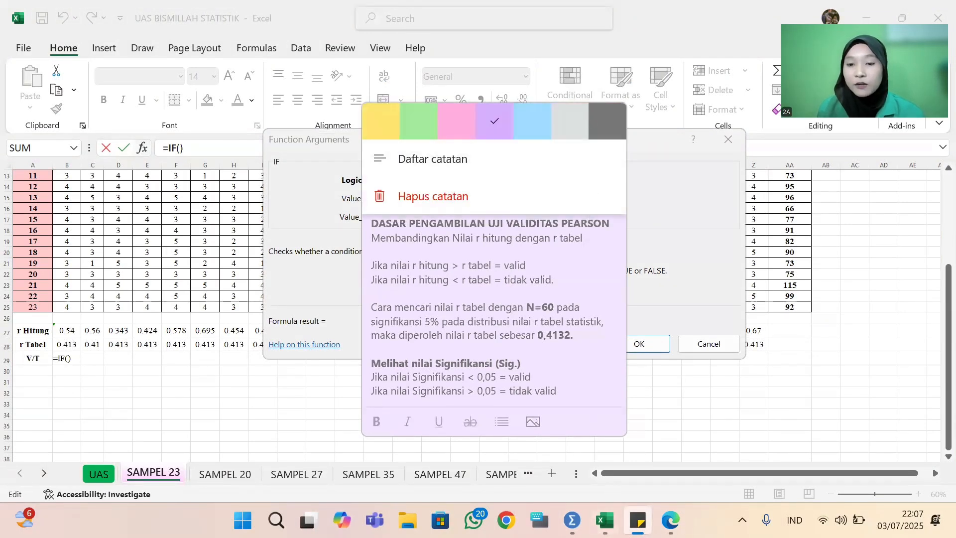
pyautogui.click(638, 520)
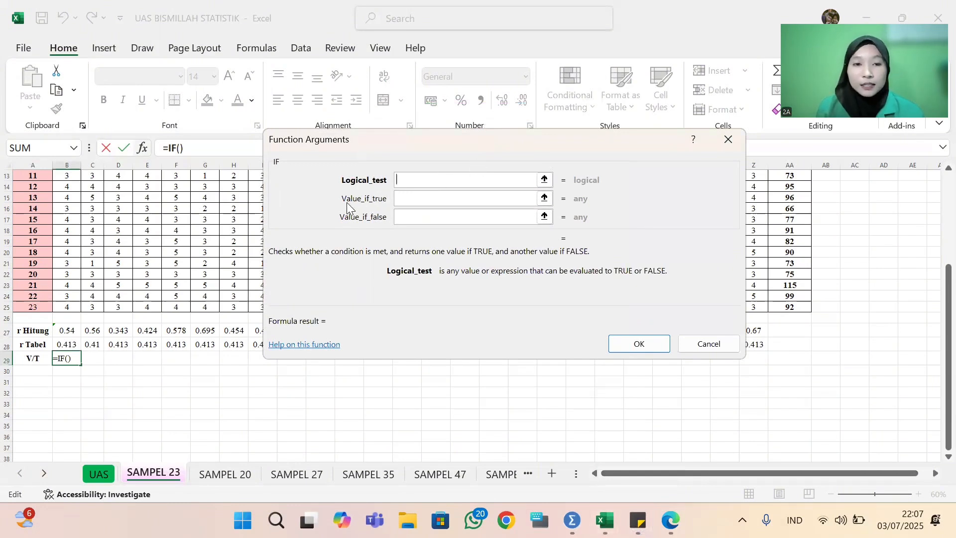
# Complete the IF formula in B29 with the test B27>B28, returning "v" if true and "T" if false
pyautogui.click(64, 333)
pyautogui.write('>')
pyautogui.click(57, 345)
pyautogui.click(458, 205)
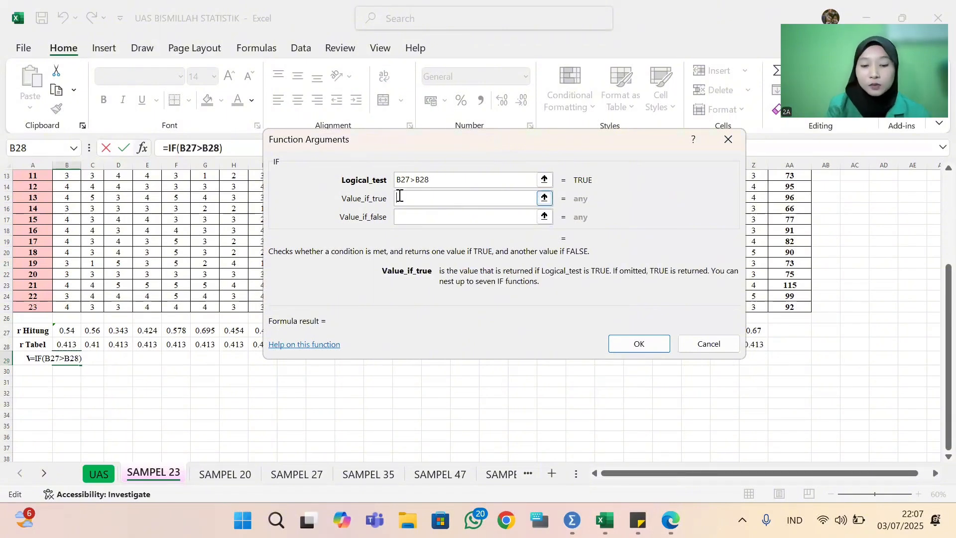
pyautogui.write('v')
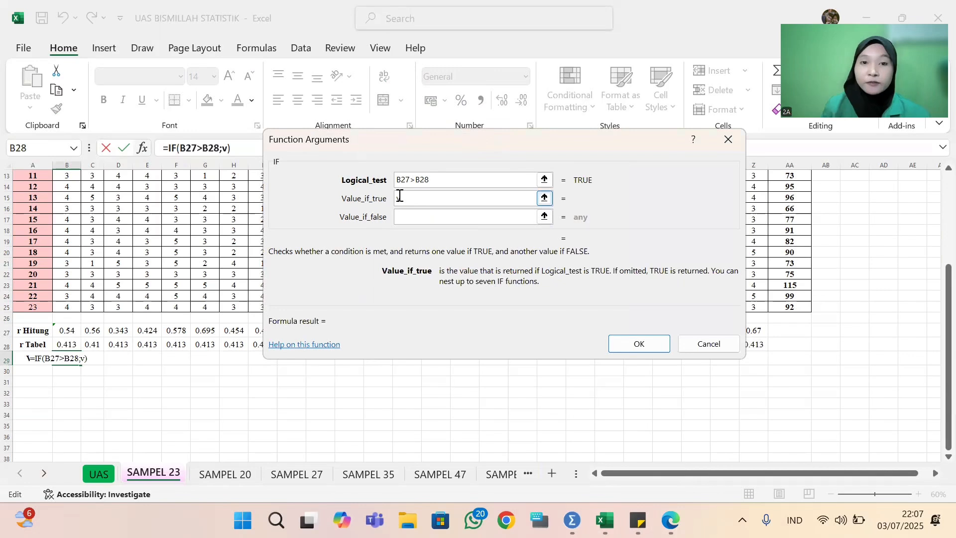
pyautogui.click(413, 217)
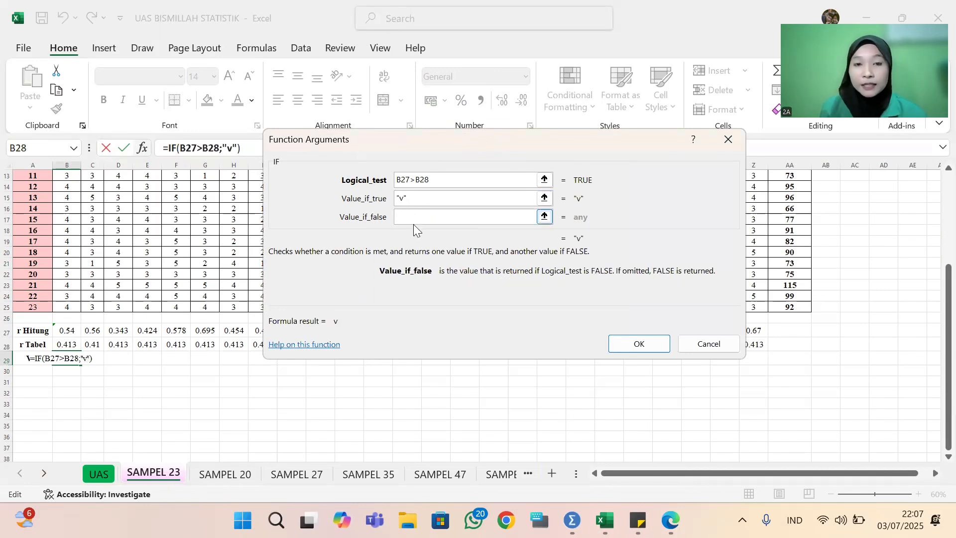
pyautogui.write('t')
pyautogui.press('BackSpace')
pyautogui.write('T')
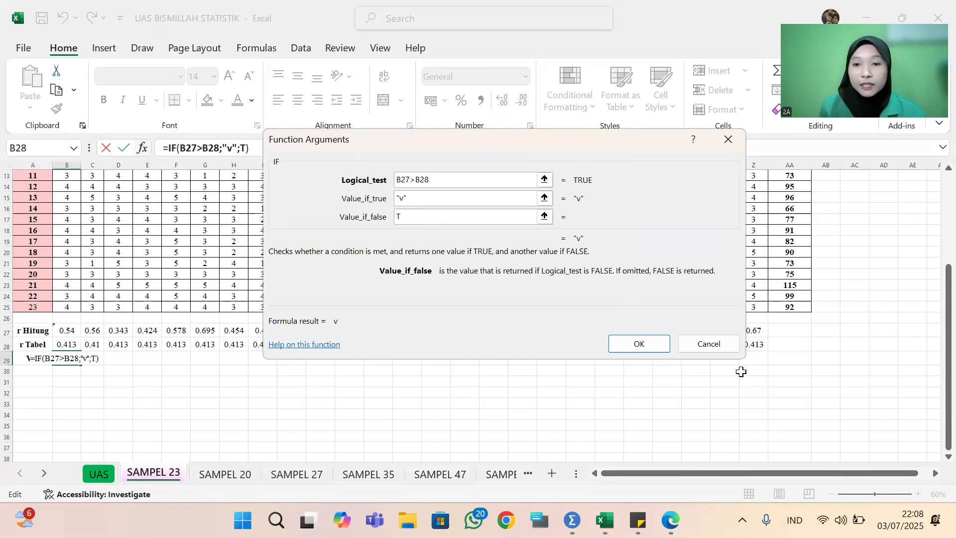
pyautogui.click(645, 347)
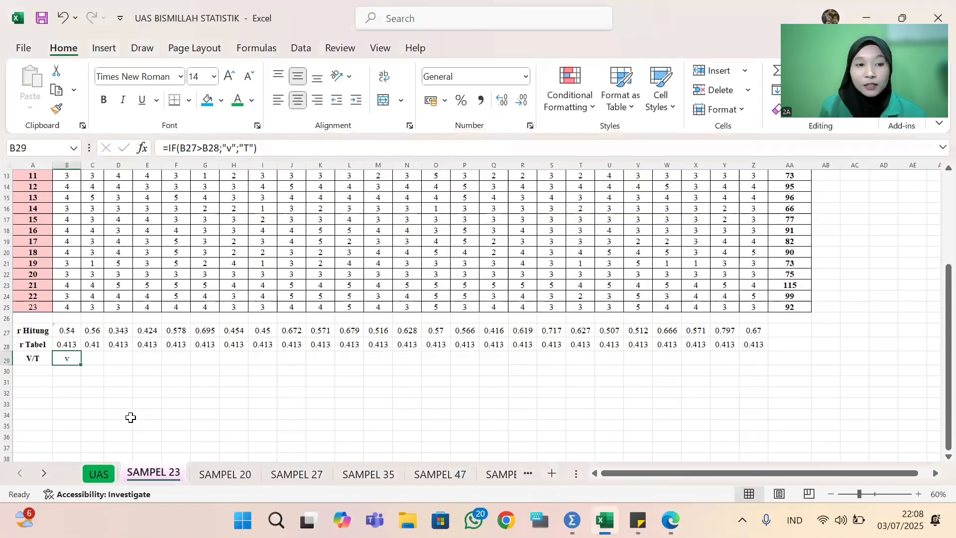
# Fill the validity formula from B29 across to Z29 for the remaining statements
pyautogui.click(122, 402)
pyautogui.click(67, 357)
pyautogui.moveTo(80, 365); pyautogui.dragTo(761, 361)
pyautogui.click(551, 392)
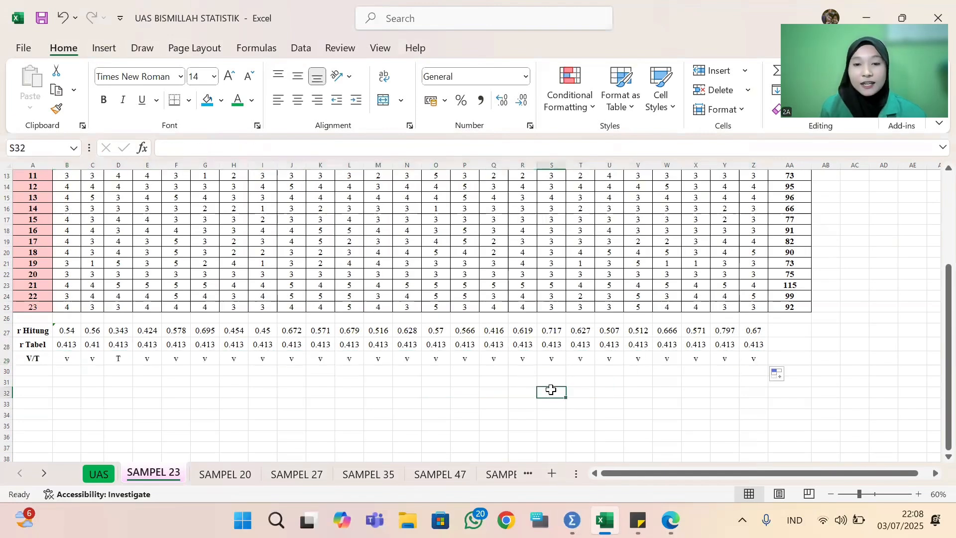
# Examine the V/T results against the r Hitung and r Tabel values, checking statement 3 and its column in the response table
pyautogui.scroll(1, 189, 399)
pyautogui.scroll(-2, 188, 398)
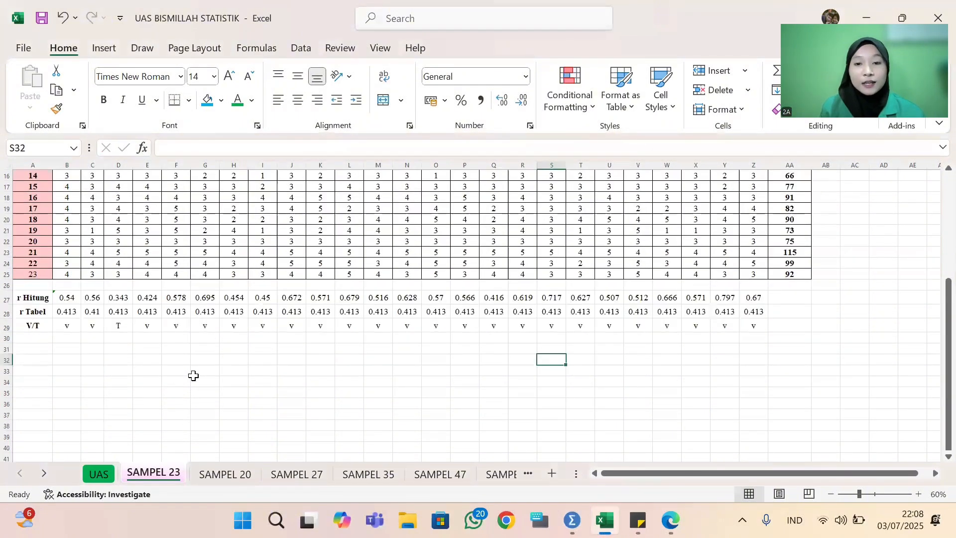
pyautogui.scroll(1, 630, 356)
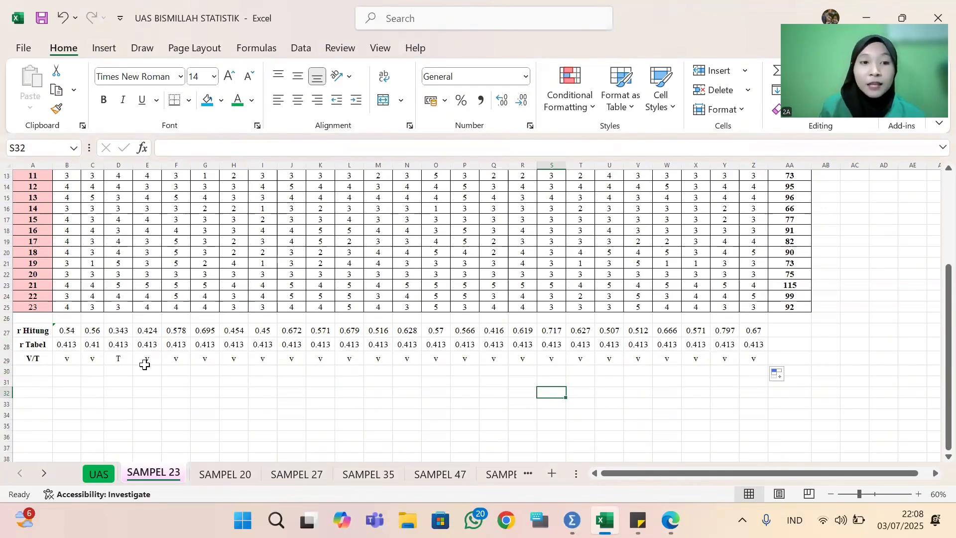
pyautogui.click(130, 330)
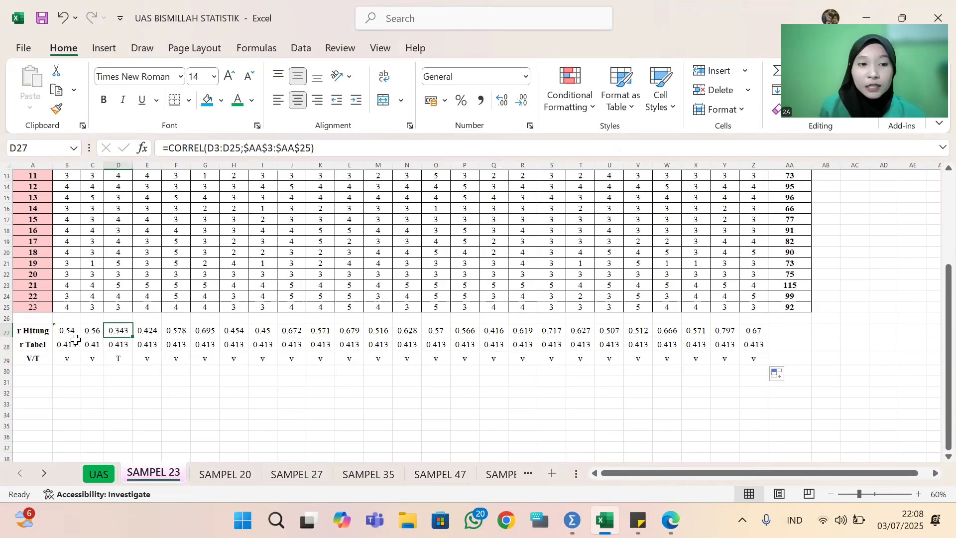
pyautogui.click(127, 343)
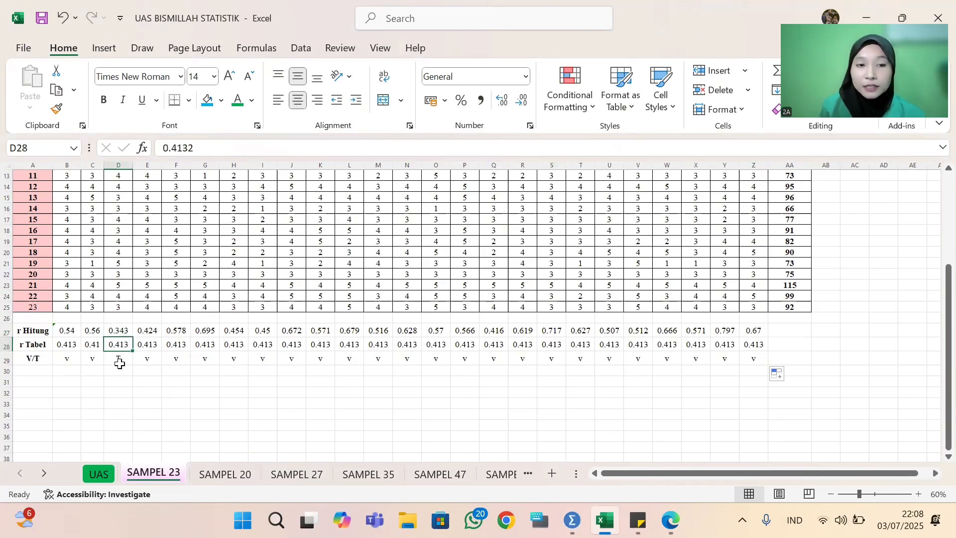
pyautogui.scroll(4, 122, 326)
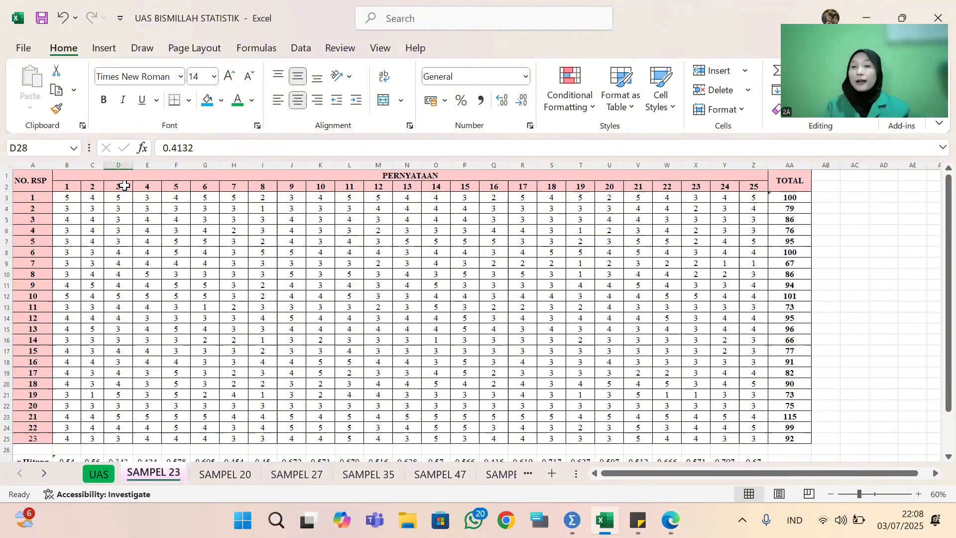
pyautogui.scroll(-5, 429, 270)
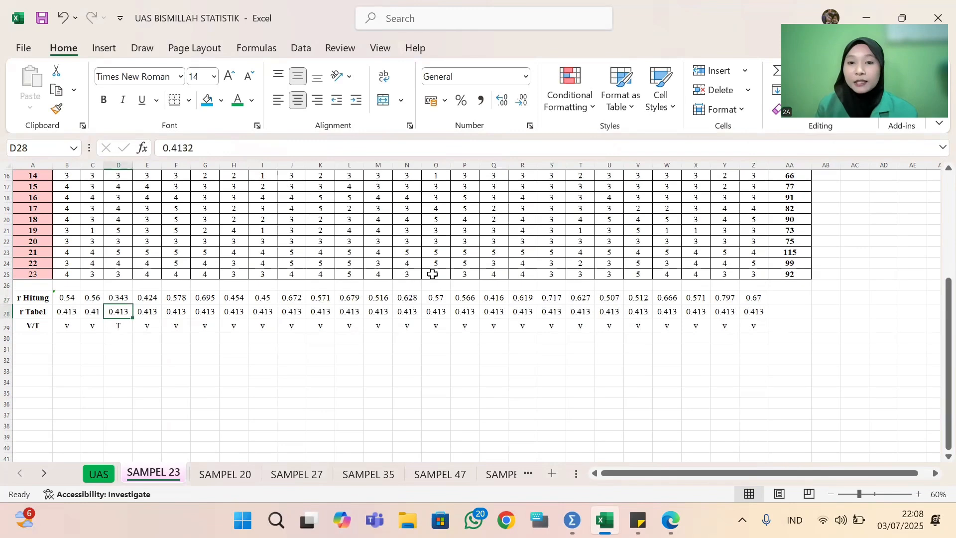
pyautogui.scroll(4, 431, 273)
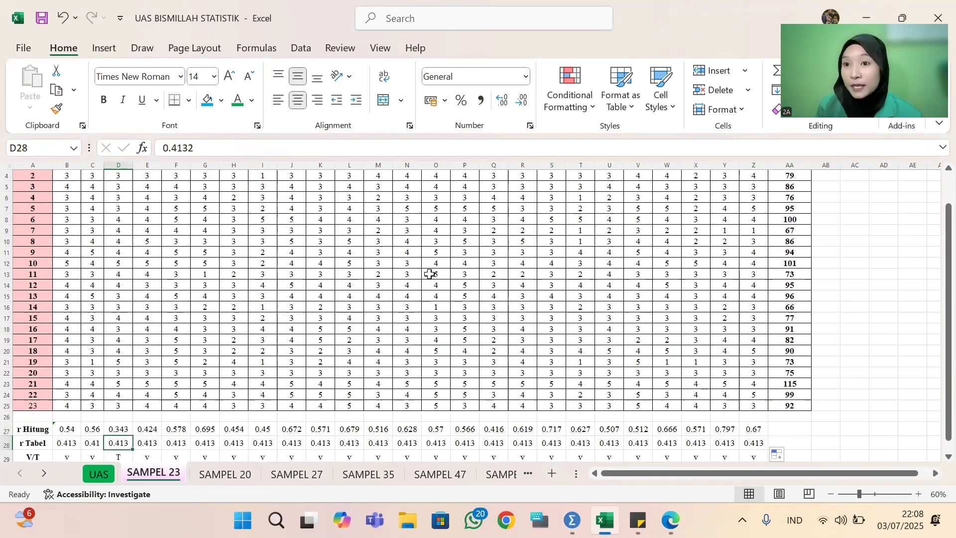
pyautogui.scroll(1, 429, 274)
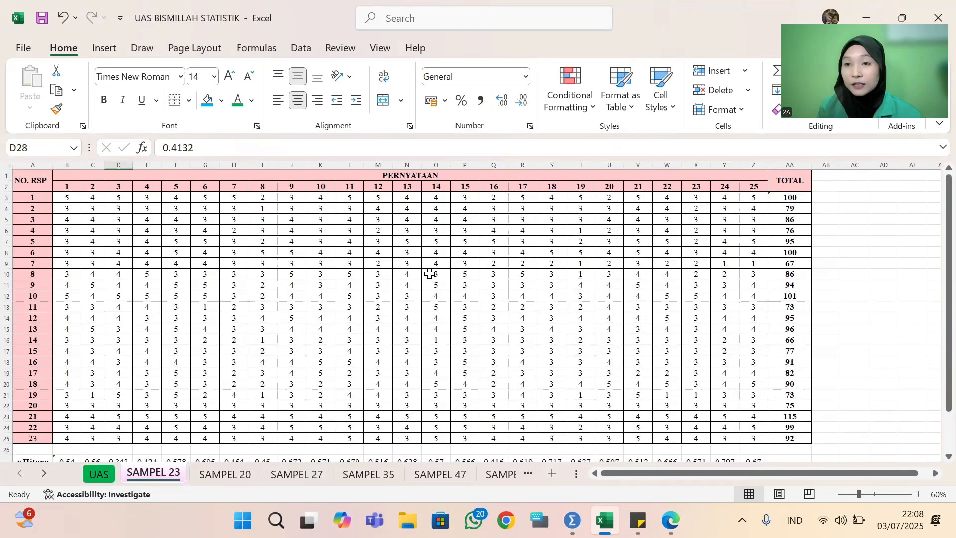
pyautogui.scroll(-1, 386, 229)
pyautogui.scroll(1, 388, 228)
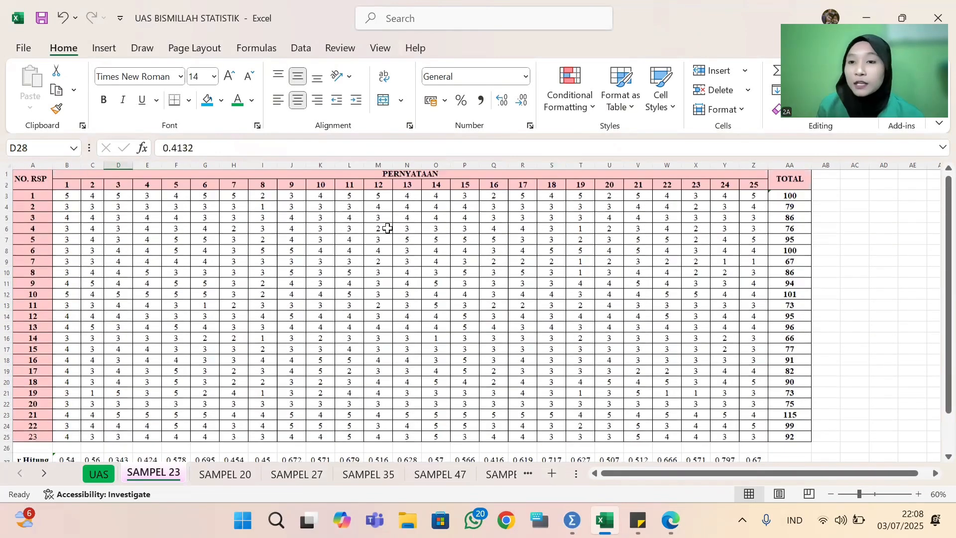
pyautogui.scroll(1, 387, 230)
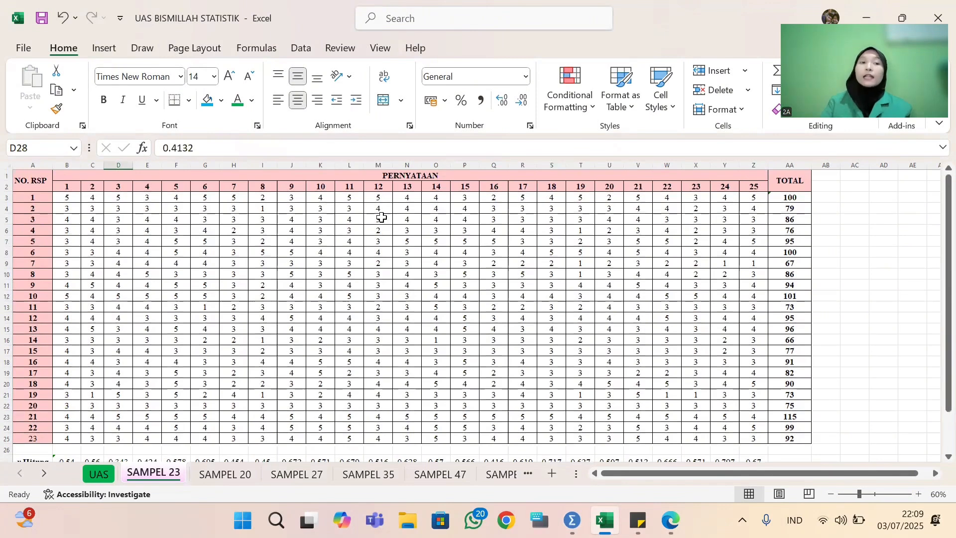
pyautogui.scroll(-3, 411, 309)
pyautogui.scroll(1, 413, 309)
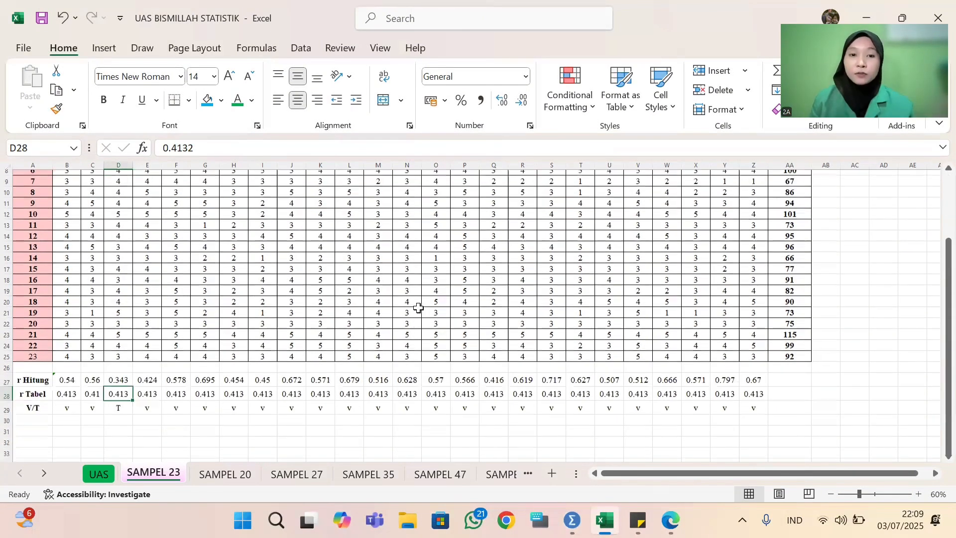
pyautogui.scroll(2, 419, 308)
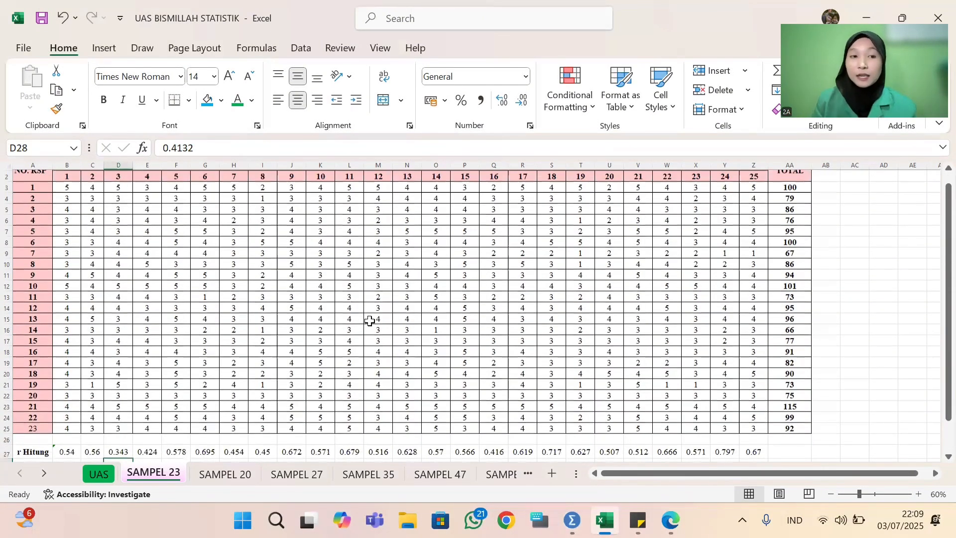
# Copy the responses and totals in B3:AA25 and paste them into the empty SPSS data sheet from the first cell
pyautogui.scroll(1, 150, 238)
pyautogui.click(79, 201)
pyautogui.moveTo(79, 202); pyautogui.dragTo(805, 435)
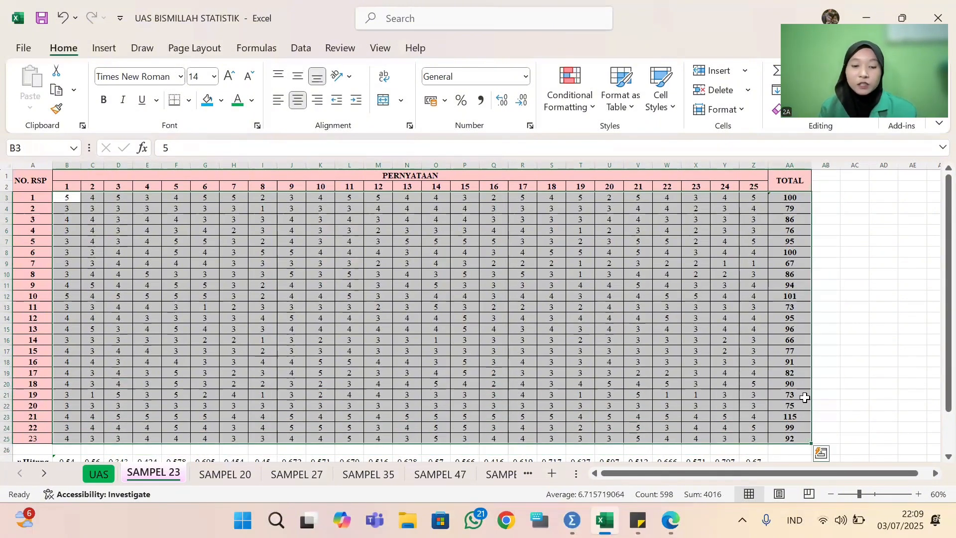
pyautogui.hotkey('ctrl', 'c')
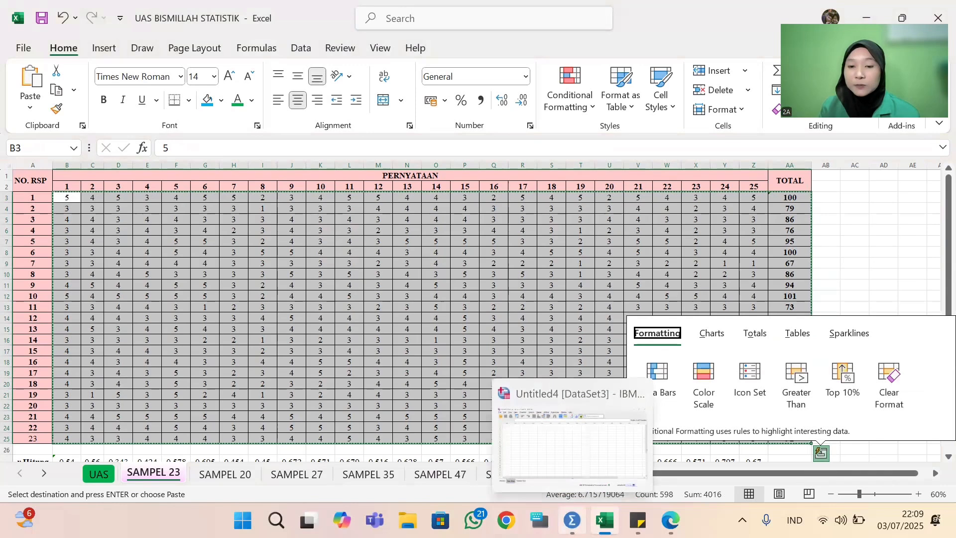
pyautogui.click(572, 520)
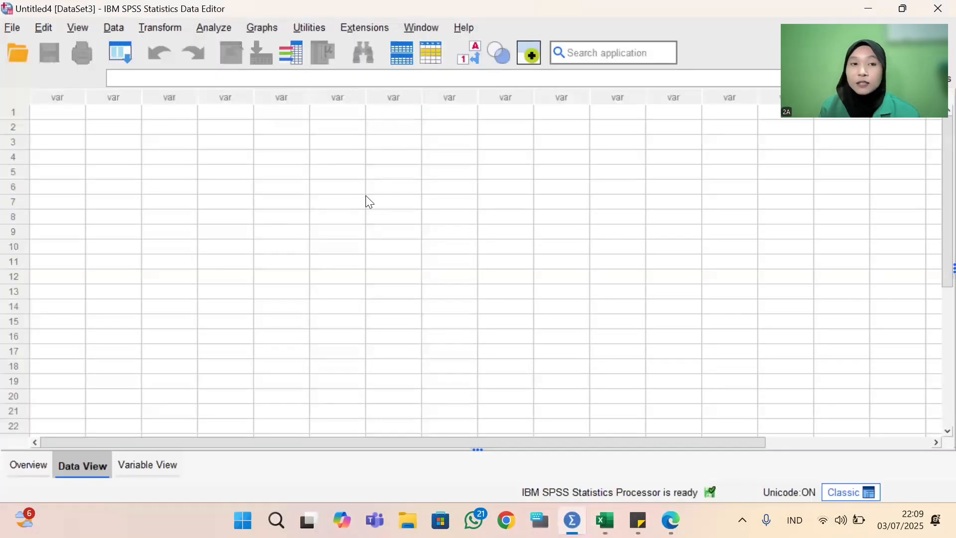
pyautogui.click(55, 111)
pyautogui.hotkey('ctrl', 'v')
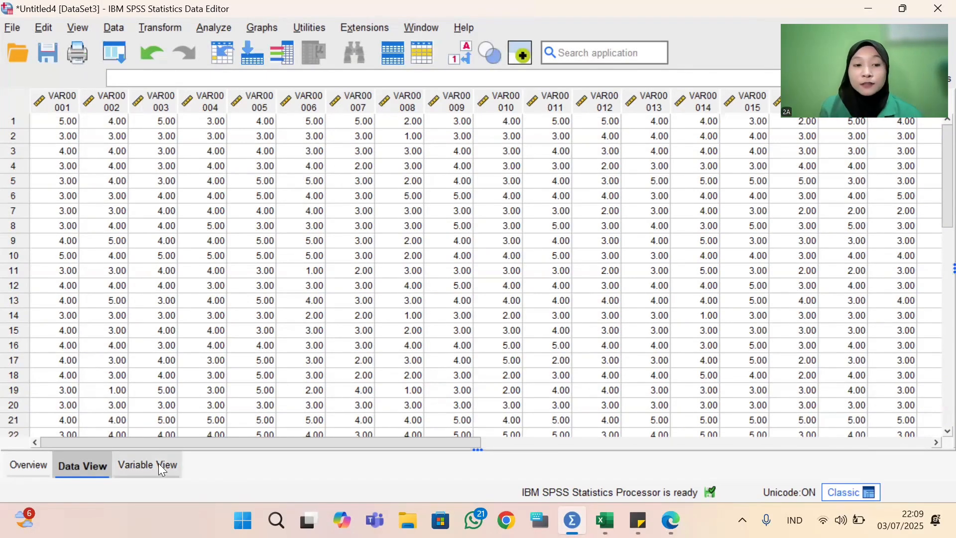
# Replace the prefix VAR000 with X in all variable names
pyautogui.click(144, 469)
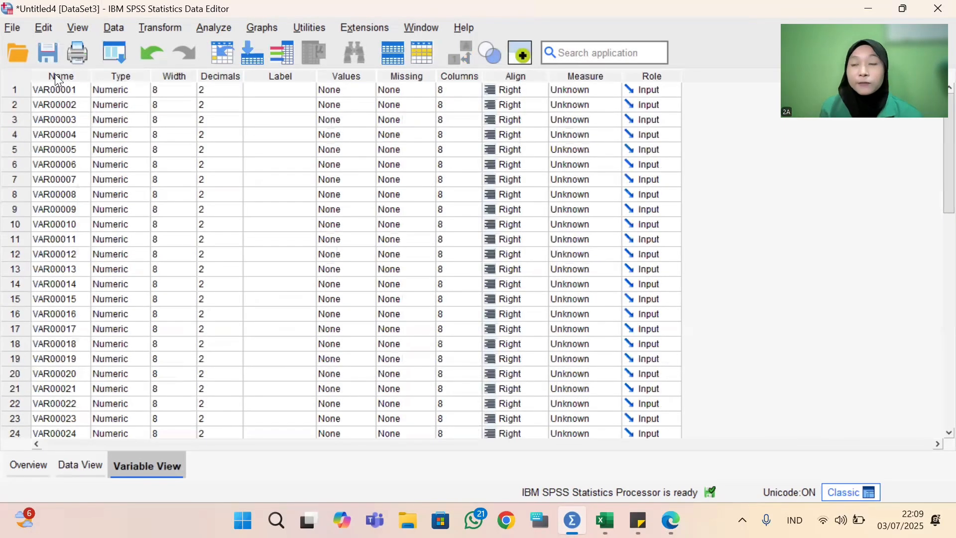
pyautogui.click(83, 76)
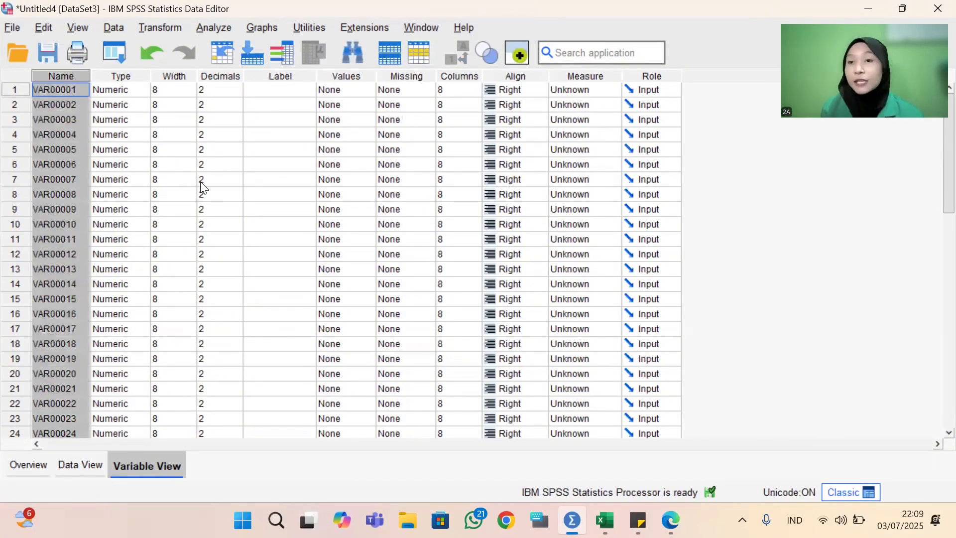
pyautogui.scroll(-7, 220, 255)
pyautogui.scroll(7, 220, 255)
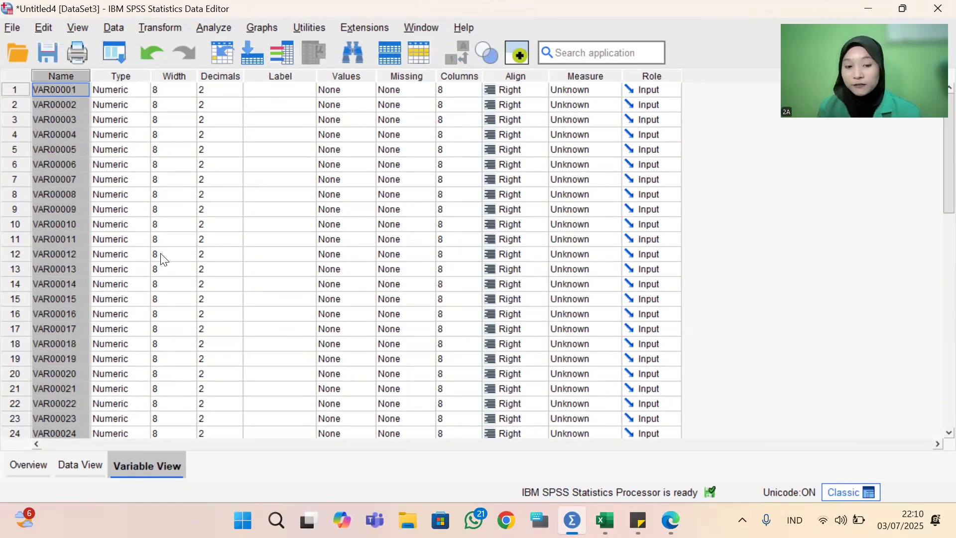
pyautogui.hotkey('ctrl', 'f')
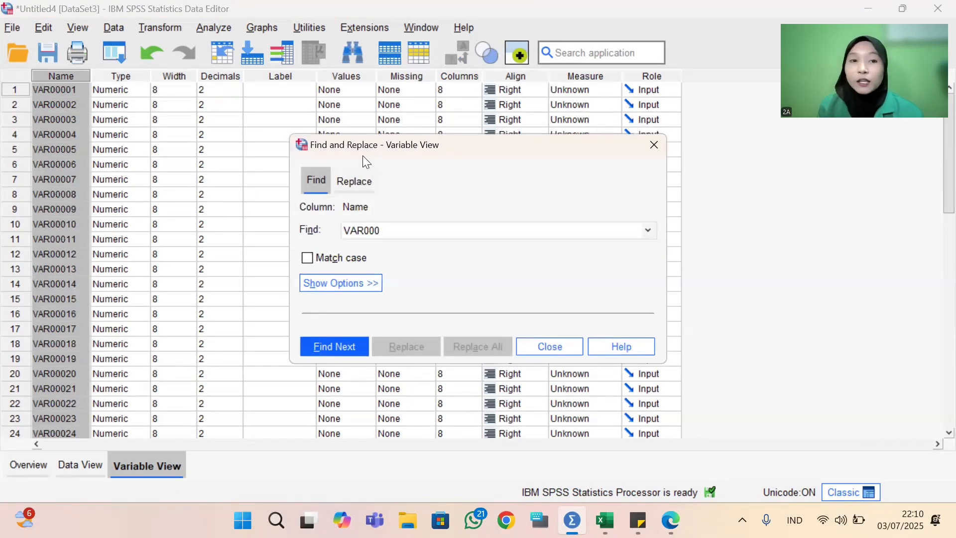
pyautogui.click(362, 178)
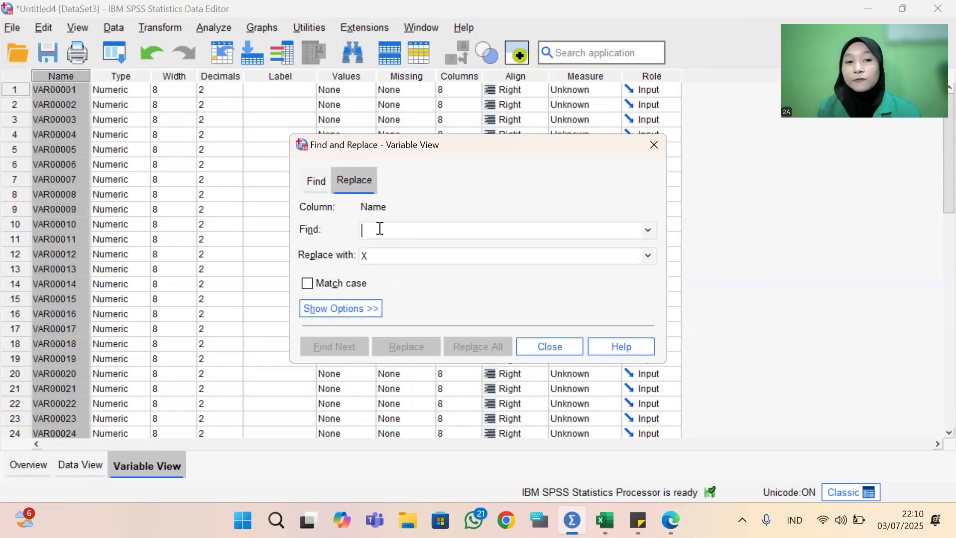
pyautogui.write('VAR0')
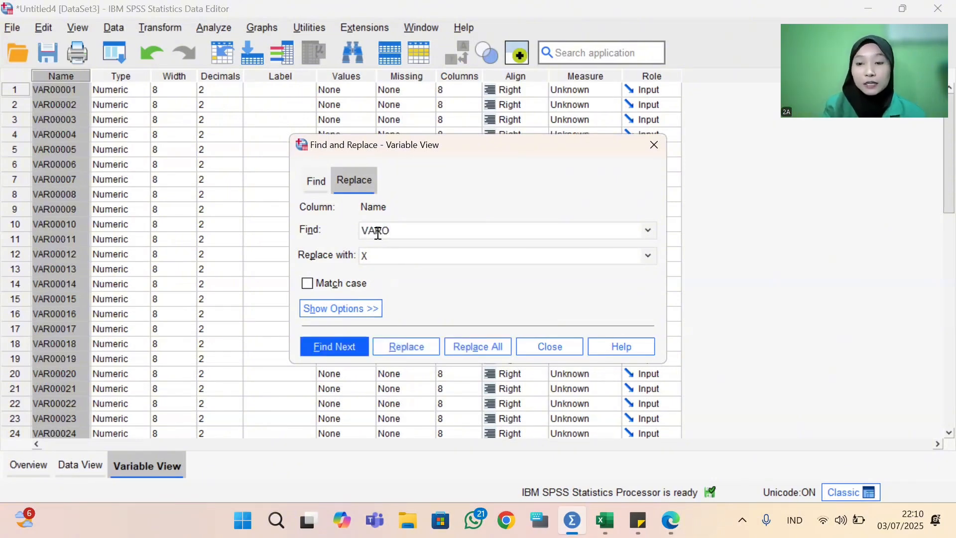
pyautogui.write('00')
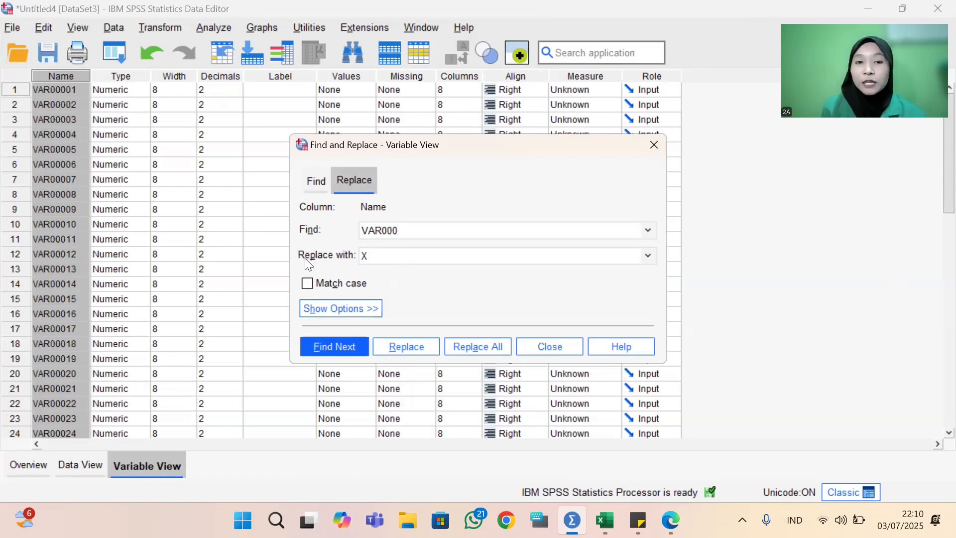
pyautogui.click(397, 254)
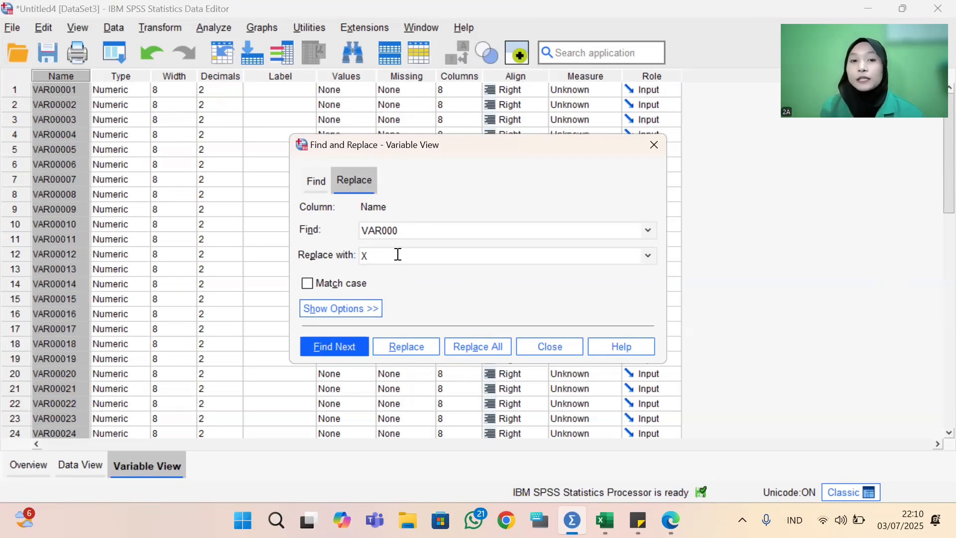
pyautogui.click(491, 347)
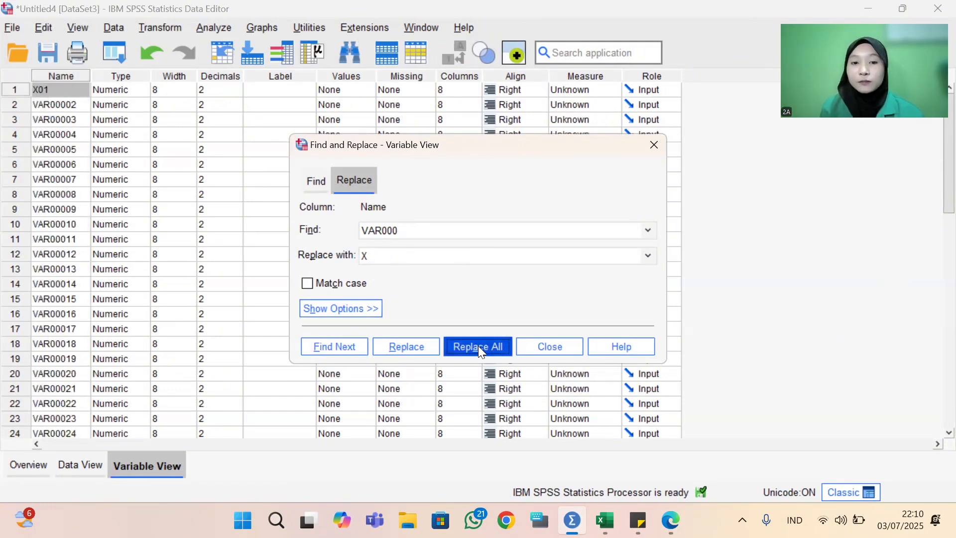
pyautogui.click(478, 347)
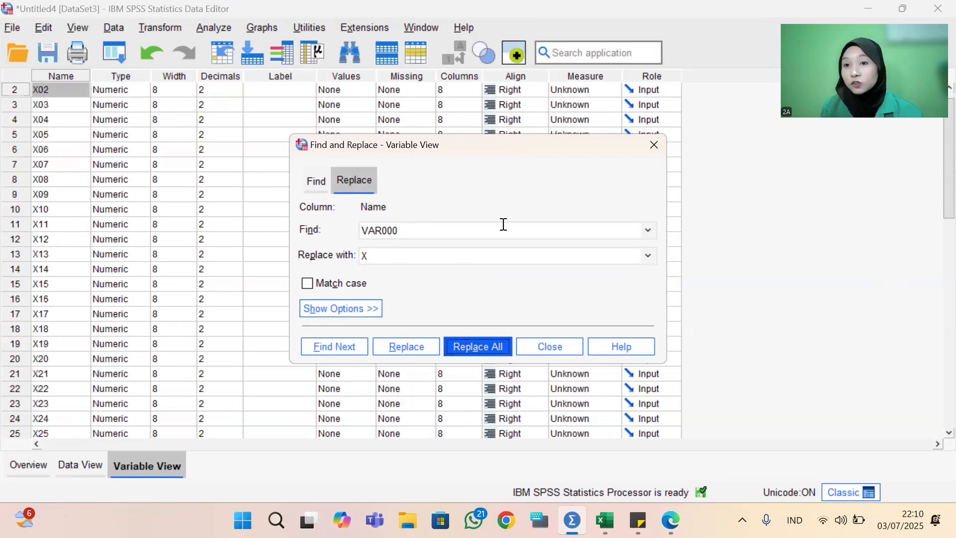
pyautogui.click(550, 346)
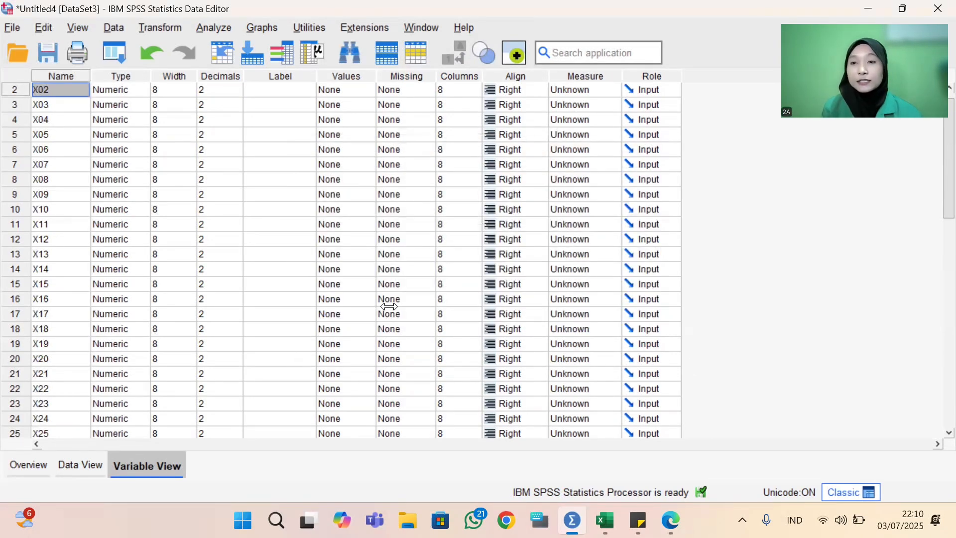
# Rename the last variable, in row 26, as TOTAL
pyautogui.scroll(-6, 387, 303)
pyautogui.scroll(-1, 193, 241)
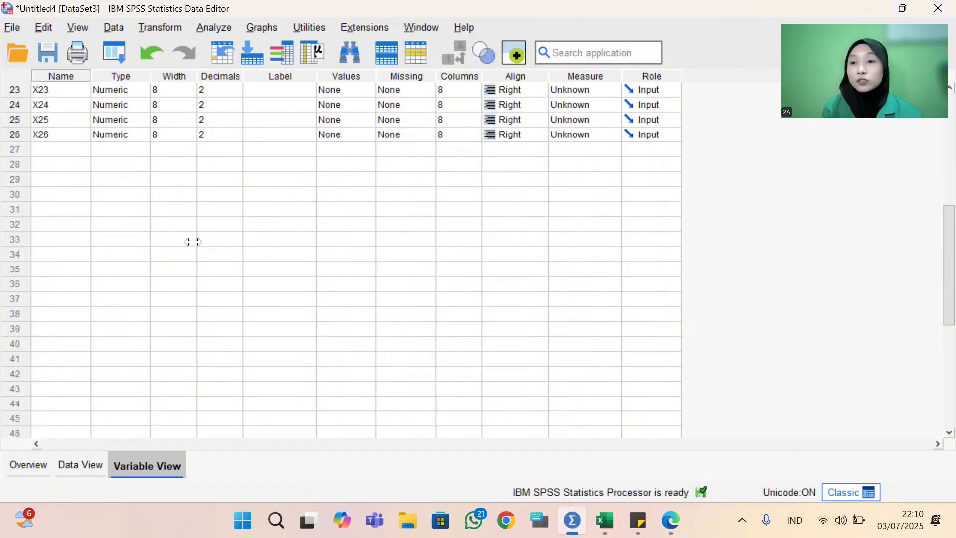
pyautogui.scroll(4, 193, 241)
pyautogui.click(66, 311)
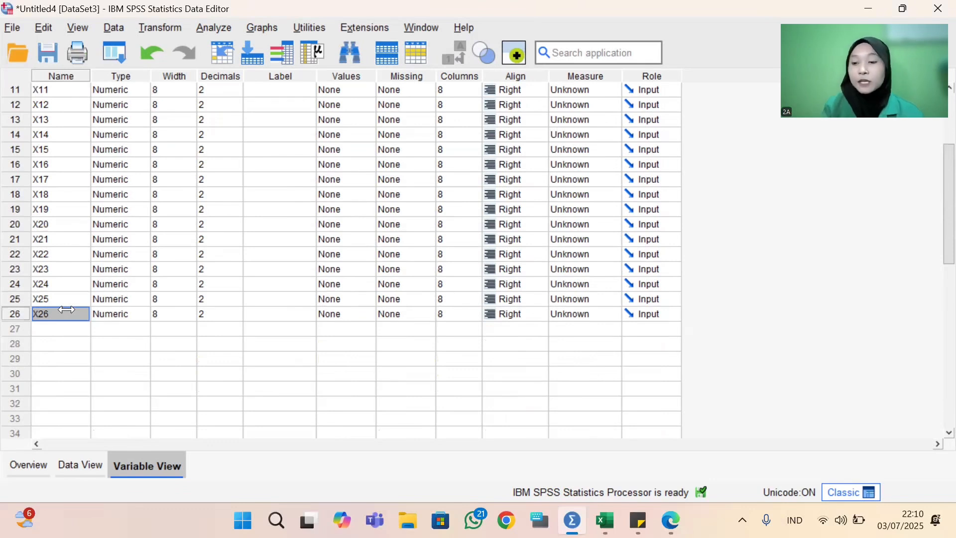
pyautogui.write('TOT')
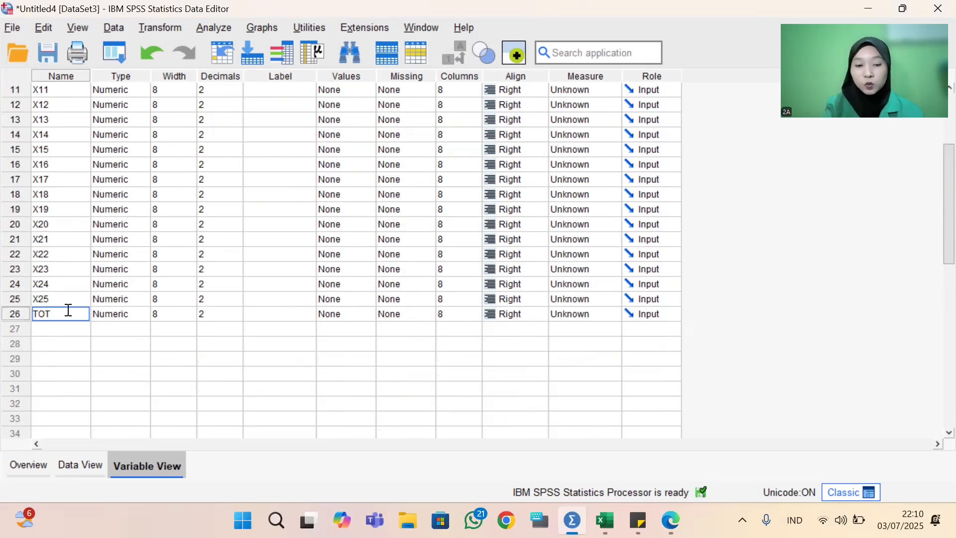
pyautogui.write('AL')
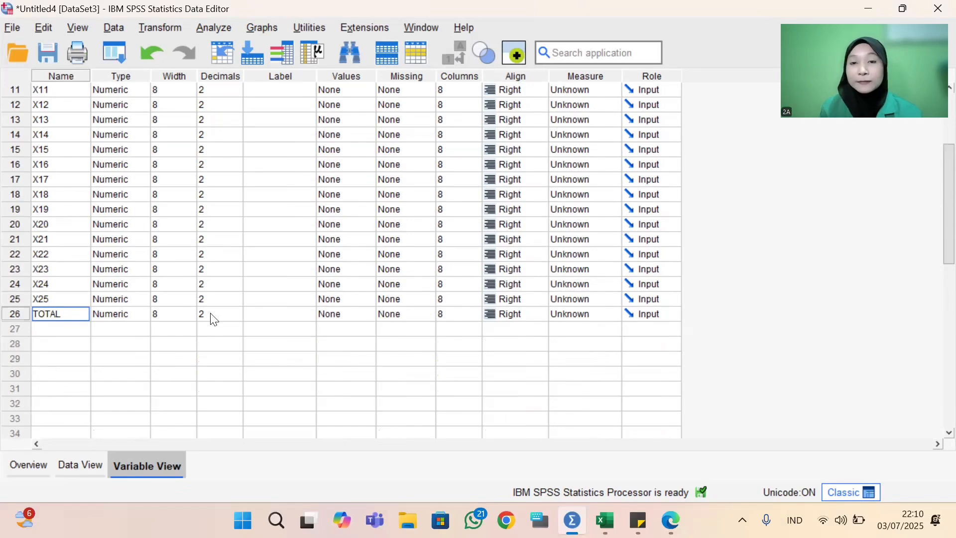
pyautogui.scroll(4, 229, 401)
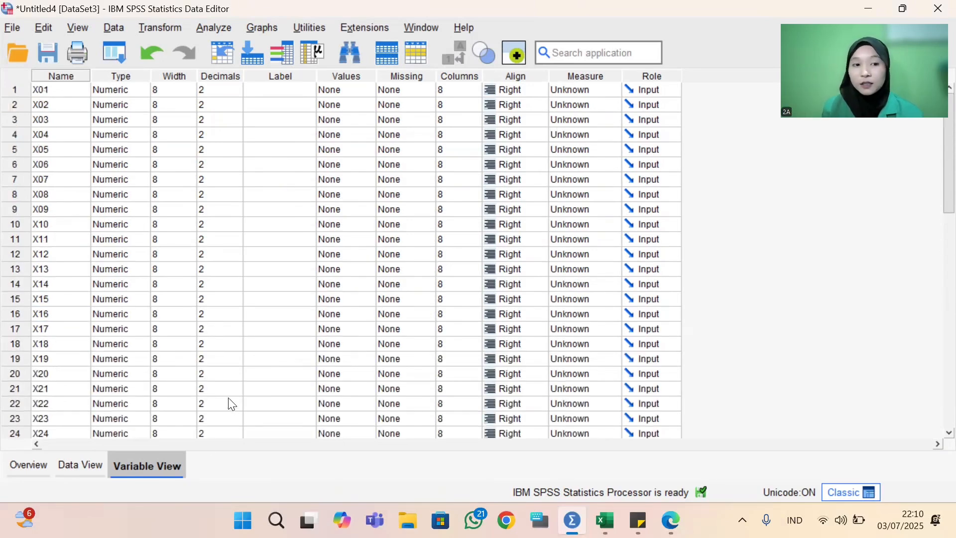
# Run a bivariate Pearson correlation with two-tailed significance and flagged significant correlations on X01 to X25 and TOTAL
pyautogui.click(101, 458)
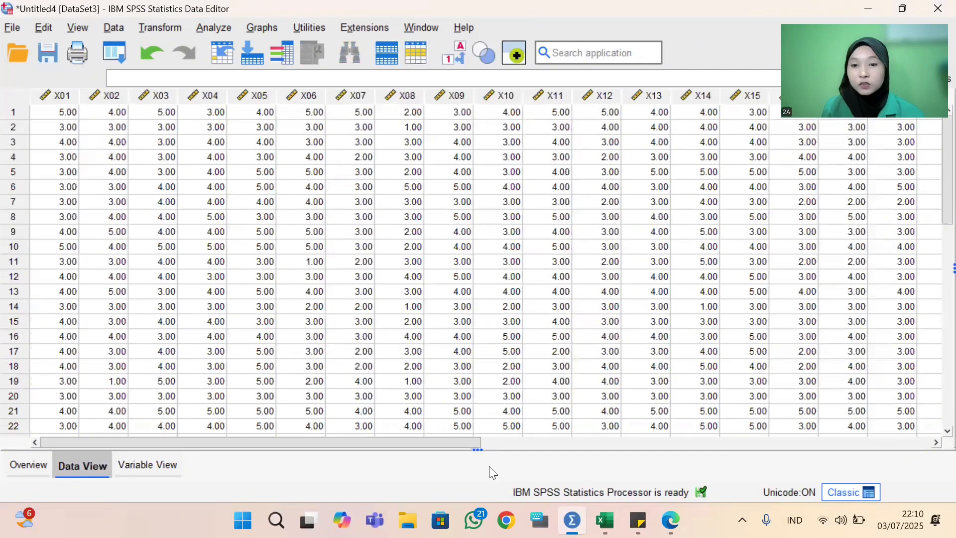
pyautogui.moveTo(423, 443); pyautogui.dragTo(693, 468)
pyautogui.moveTo(789, 469); pyautogui.dragTo(278, 470)
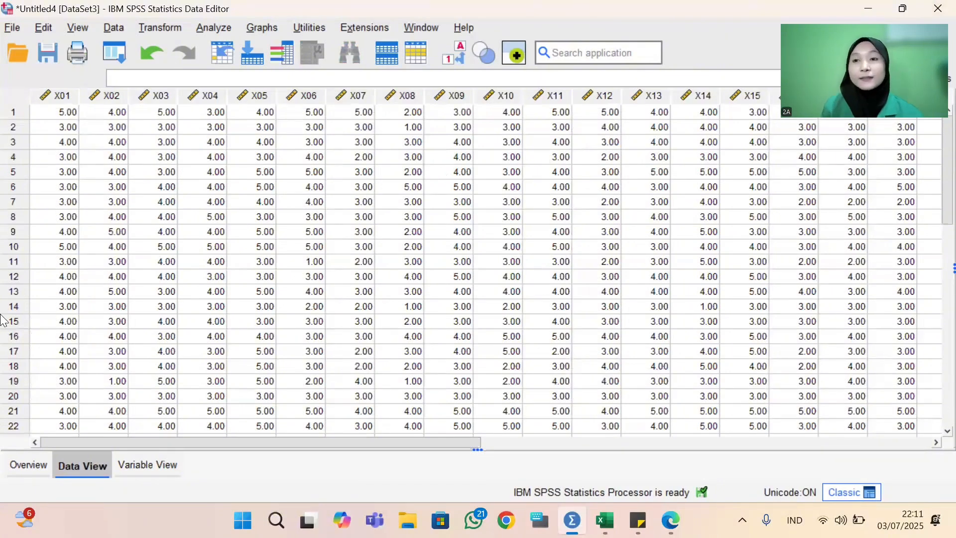
pyautogui.click(221, 30)
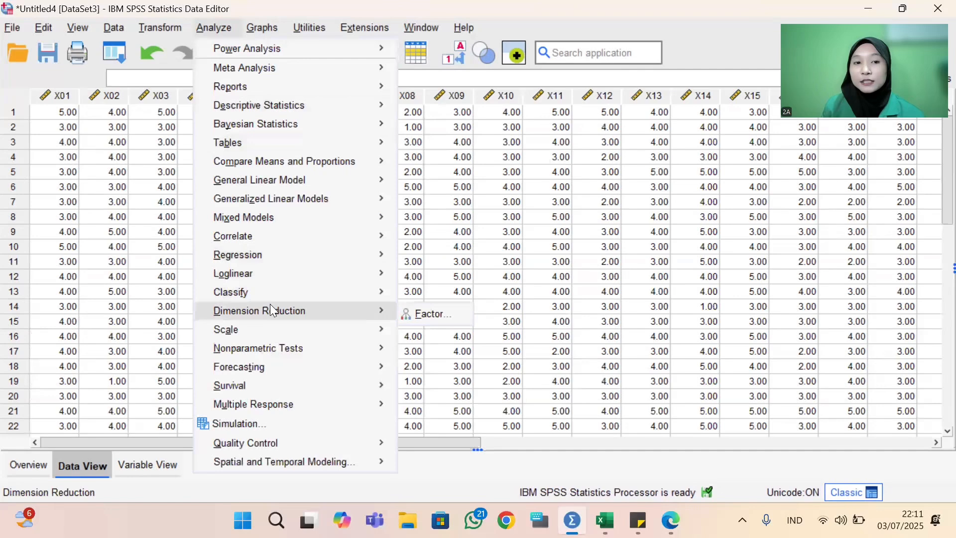
pyautogui.moveTo(347, 244)
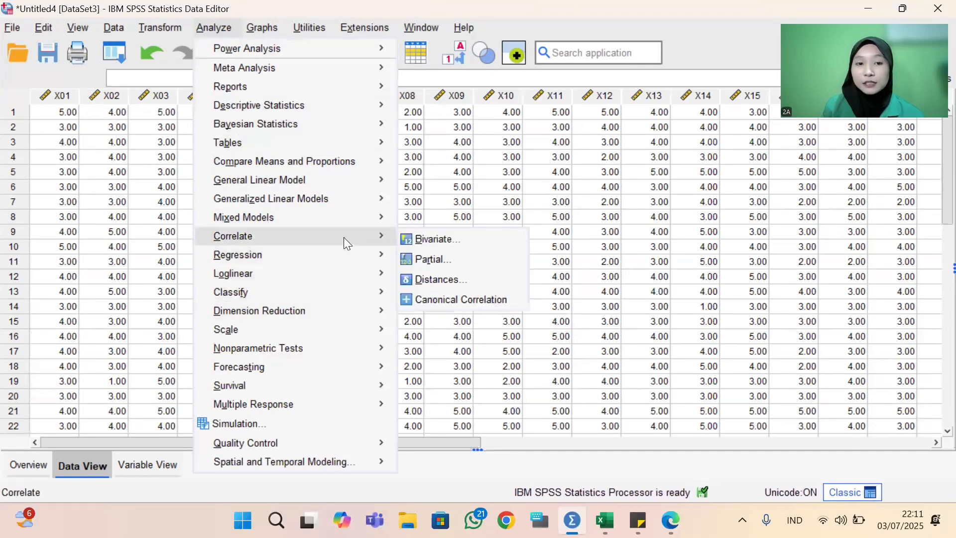
pyautogui.click(442, 237)
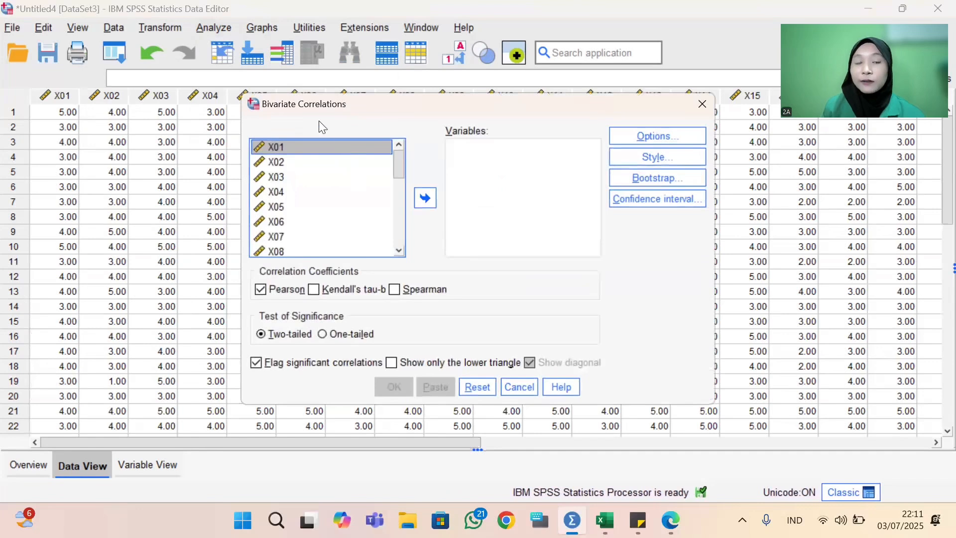
pyautogui.keyDown('shift'); pyautogui.click(305, 242); pyautogui.keyUp('shift')
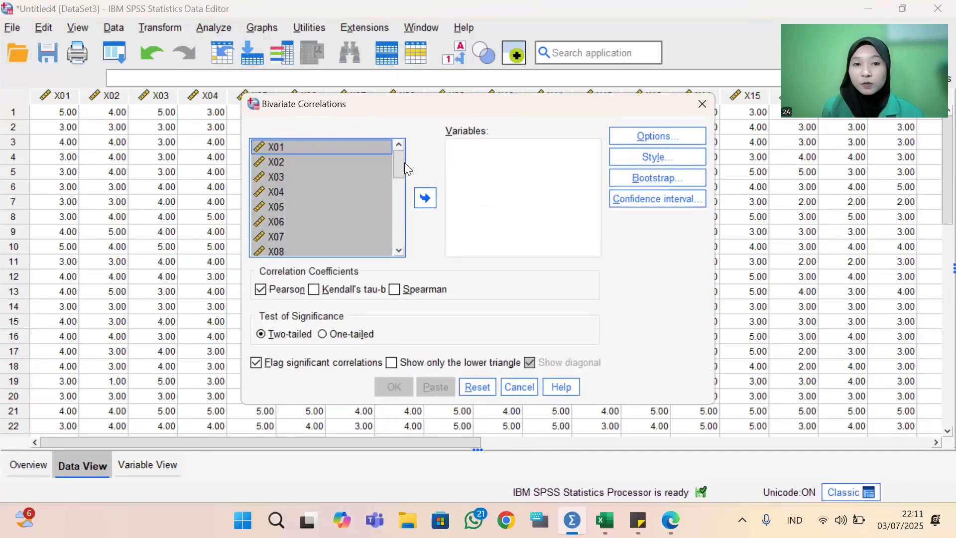
pyautogui.click(424, 198)
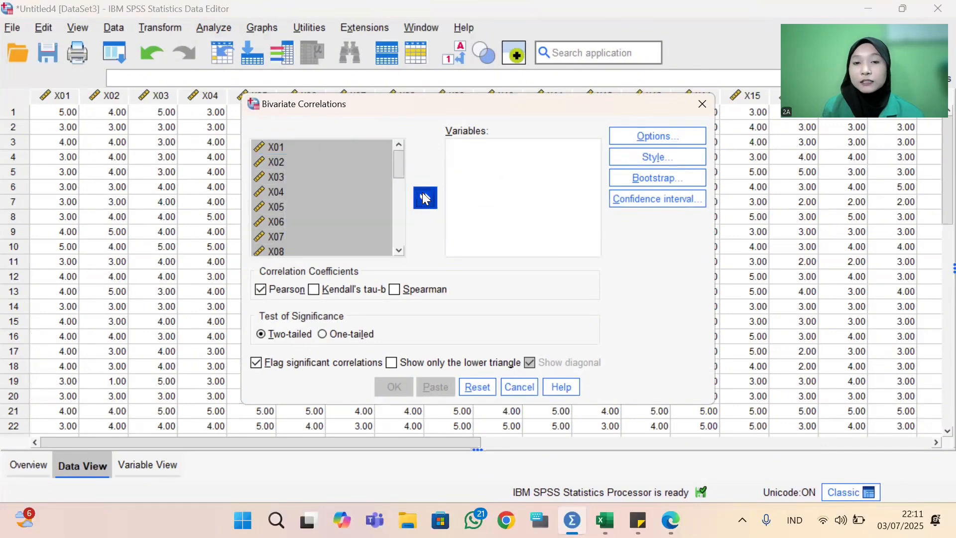
pyautogui.moveTo(593, 161); pyautogui.dragTo(589, 264)
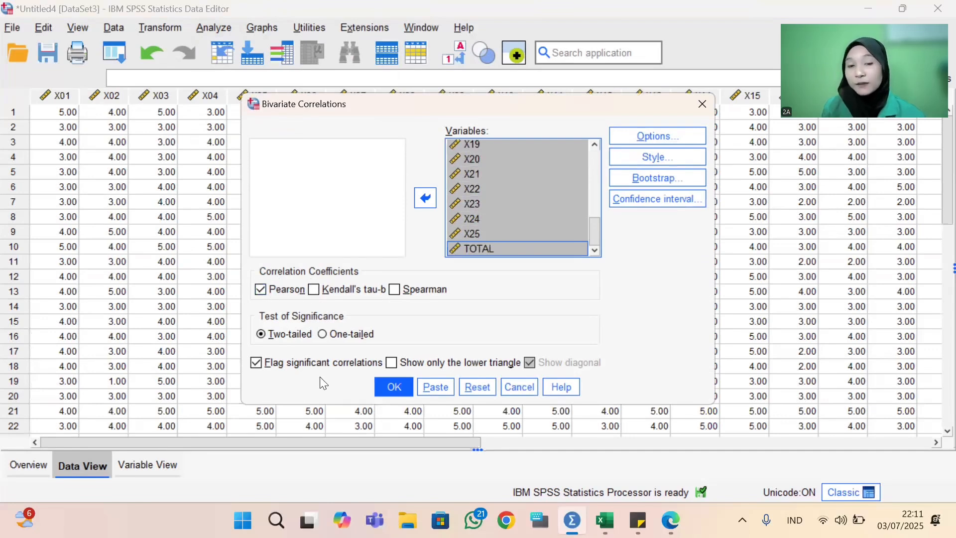
pyautogui.click(395, 387)
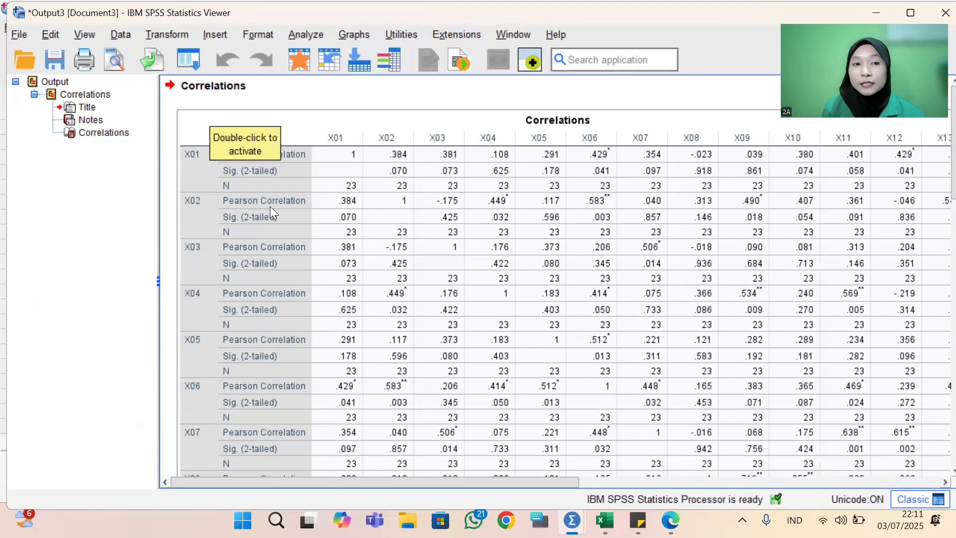
# Examine the Pearson correlation, significance and N rows of the correlations table from X01 down to TOTAL
pyautogui.scroll(-20, 198, 155)
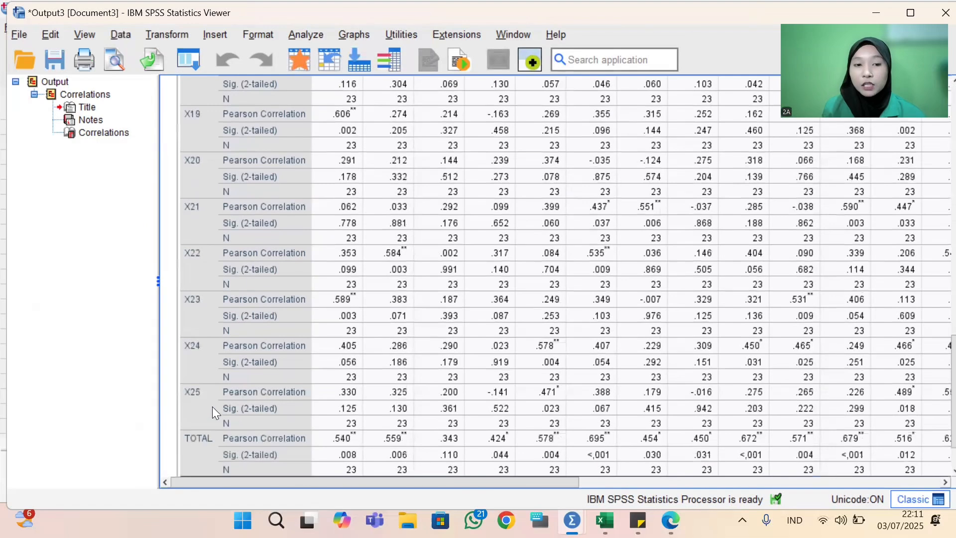
pyautogui.scroll(15, 273, 340)
pyautogui.scroll(2, 268, 323)
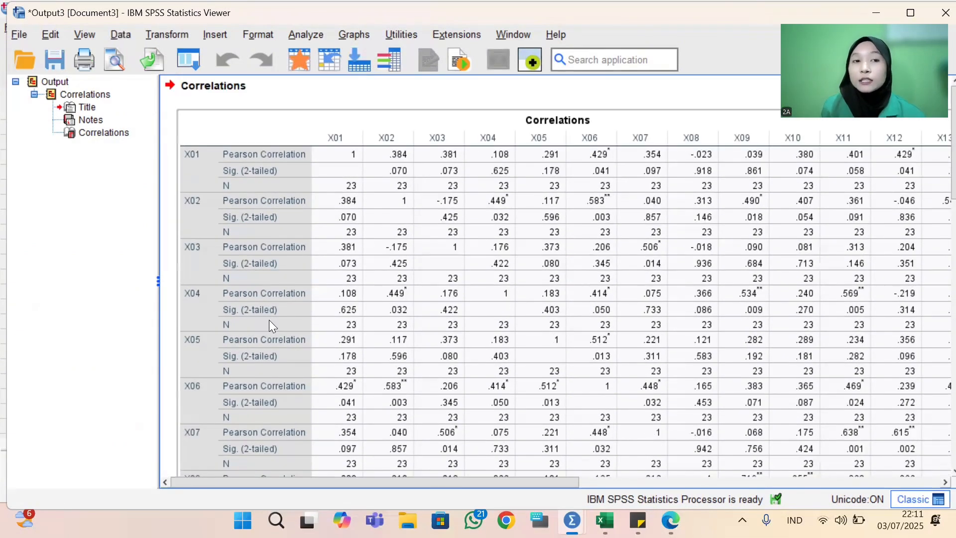
pyautogui.scroll(-6, 271, 324)
pyautogui.scroll(-13, 276, 331)
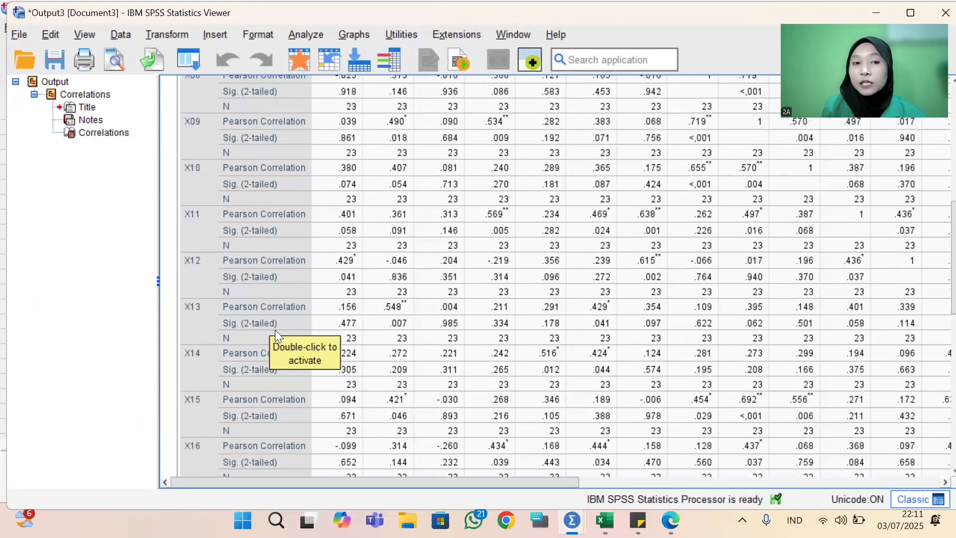
pyautogui.scroll(7, 275, 331)
pyautogui.scroll(12, 275, 329)
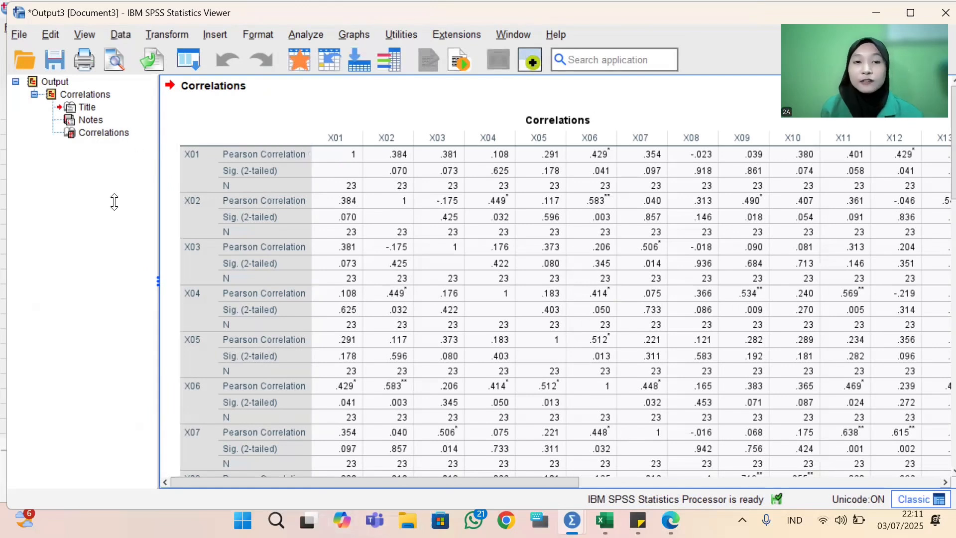
pyautogui.click(312, 173)
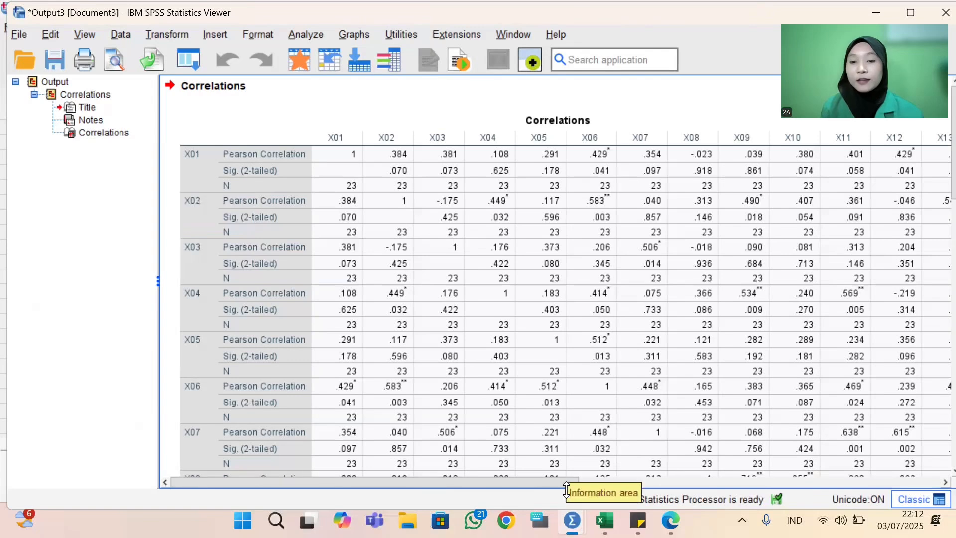
# Read the Pearson validity criteria in the Sticky Notes note and bring the correlations table's TOTAL column into view
pyautogui.moveTo(572, 520)
pyautogui.moveTo(638, 520)
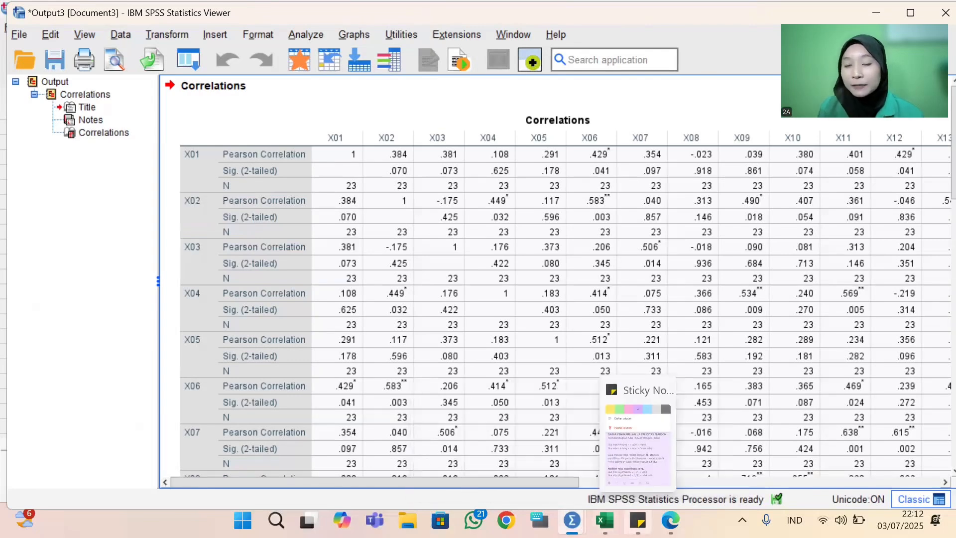
pyautogui.click(638, 520)
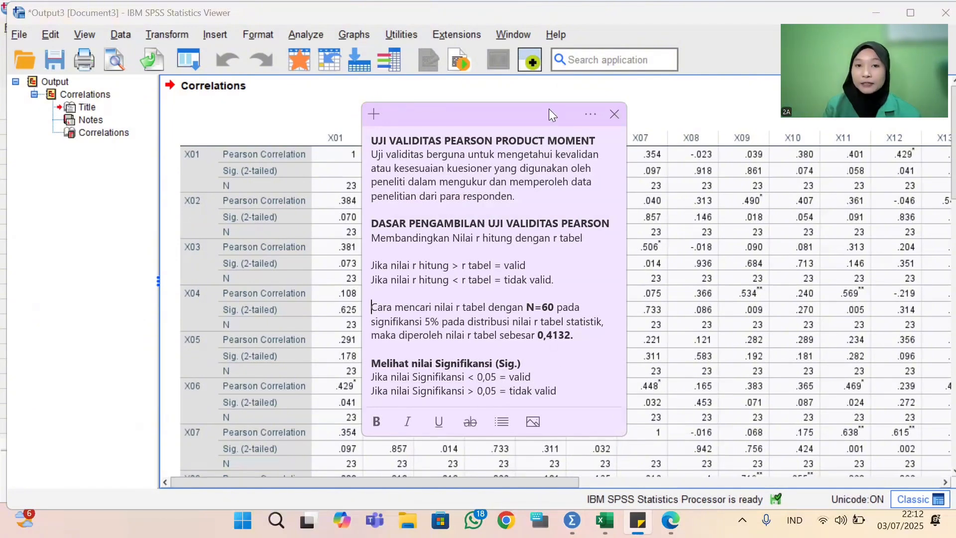
pyautogui.moveTo(549, 109); pyautogui.dragTo(512, 57)
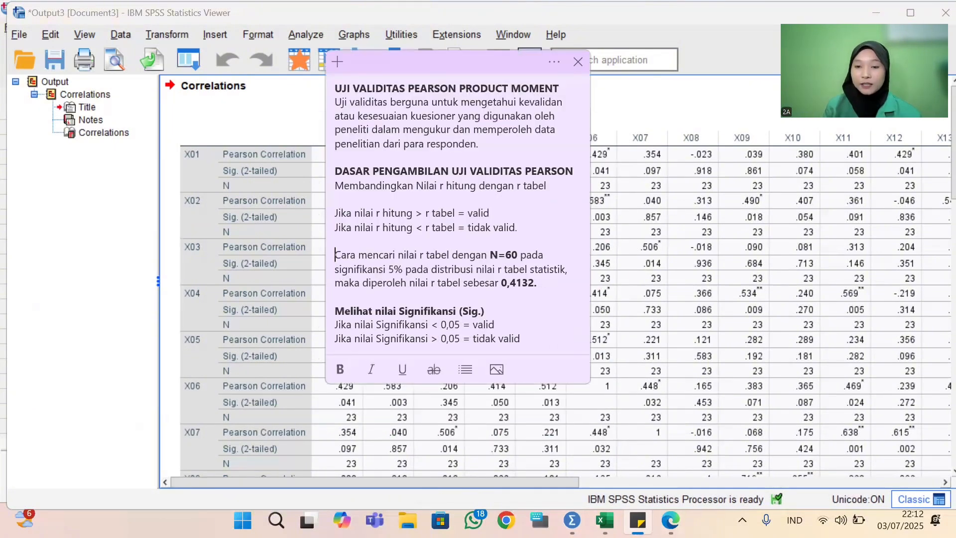
pyautogui.click(638, 520)
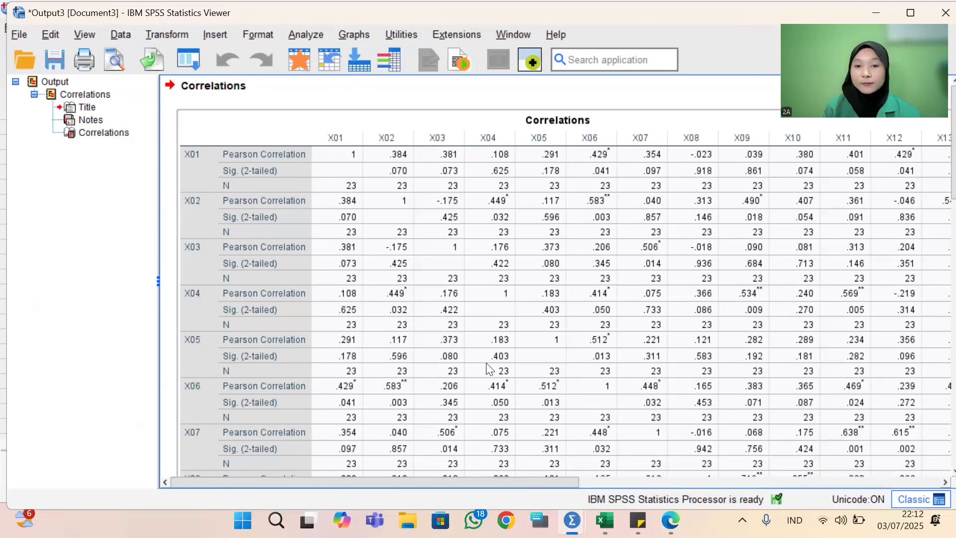
pyautogui.moveTo(483, 486); pyautogui.dragTo(921, 486)
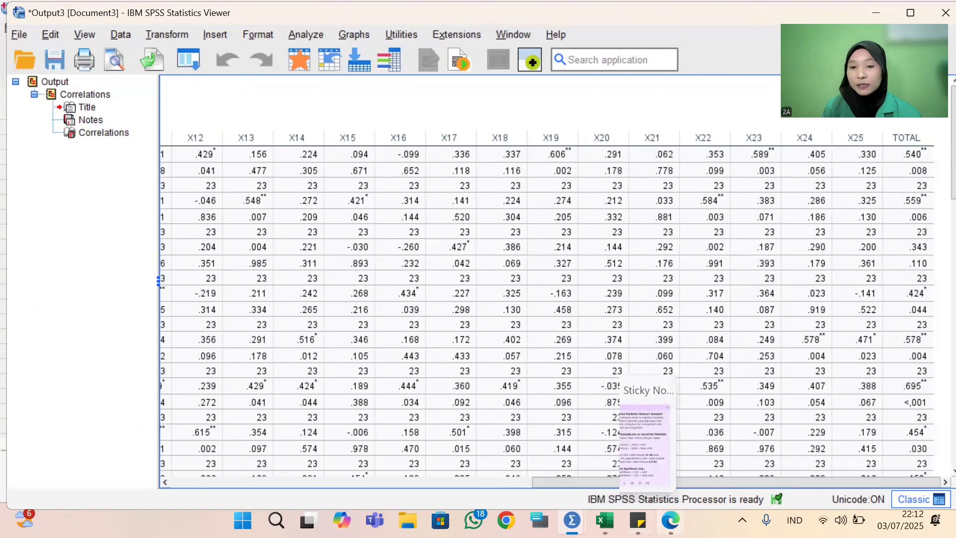
# Look up the r-table value for df 21 at two-tailed 0.05 in the tabel_r PDF in Edge, and return to the SPSS output
pyautogui.click(671, 520)
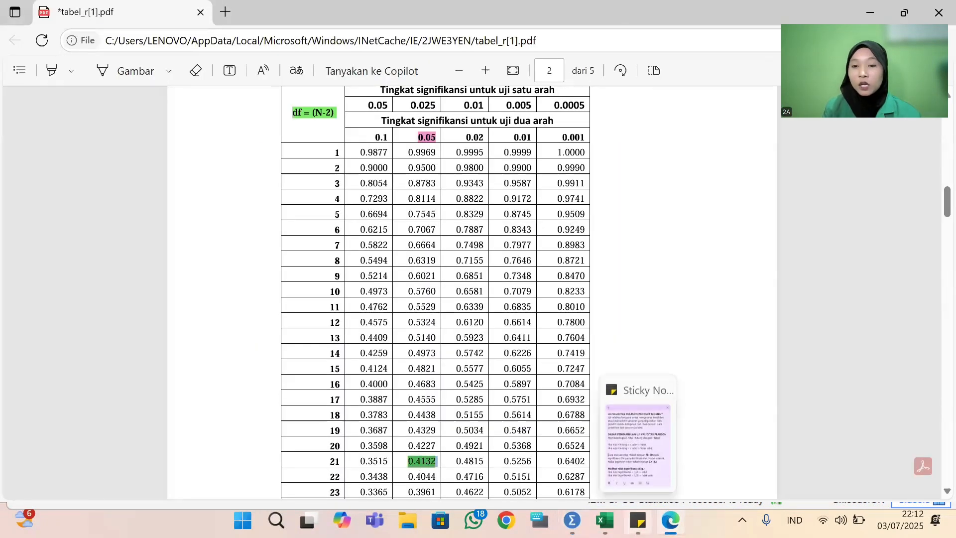
pyautogui.moveTo(572, 520)
pyautogui.click(654, 456)
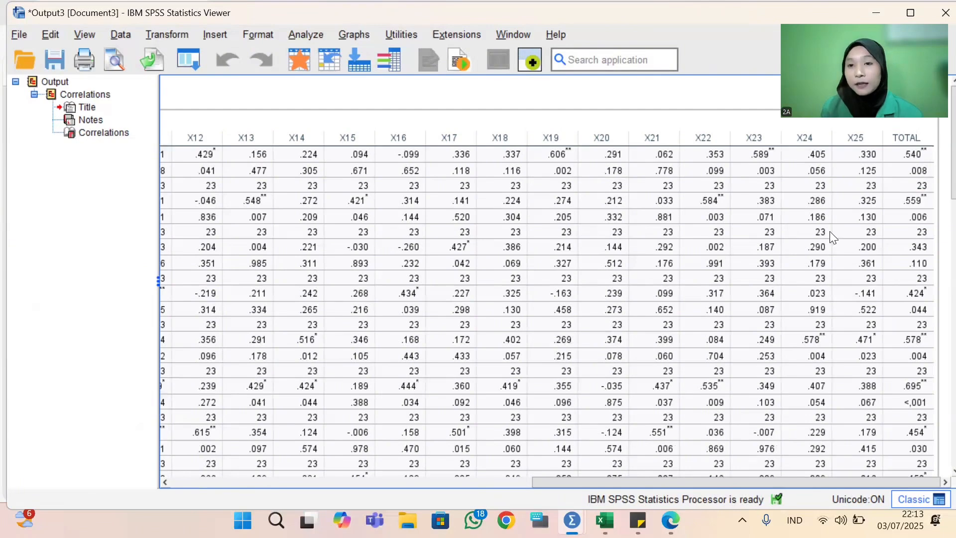
# Match the row labels of the first statements, from X01, with their Pearson correlation and significance values in the correlations table's TOTAL column
pyautogui.moveTo(765, 480); pyautogui.dragTo(823, 465)
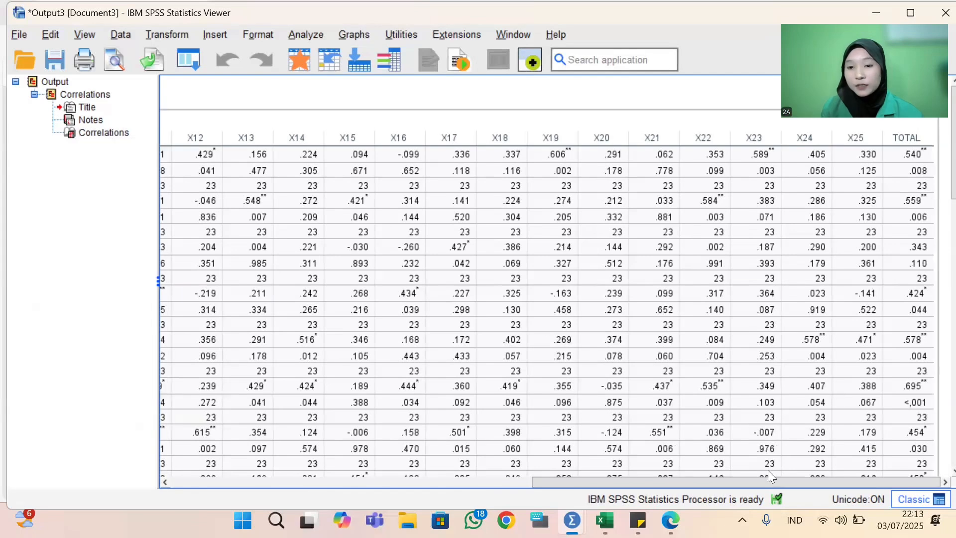
pyautogui.moveTo(769, 481); pyautogui.dragTo(154, 199)
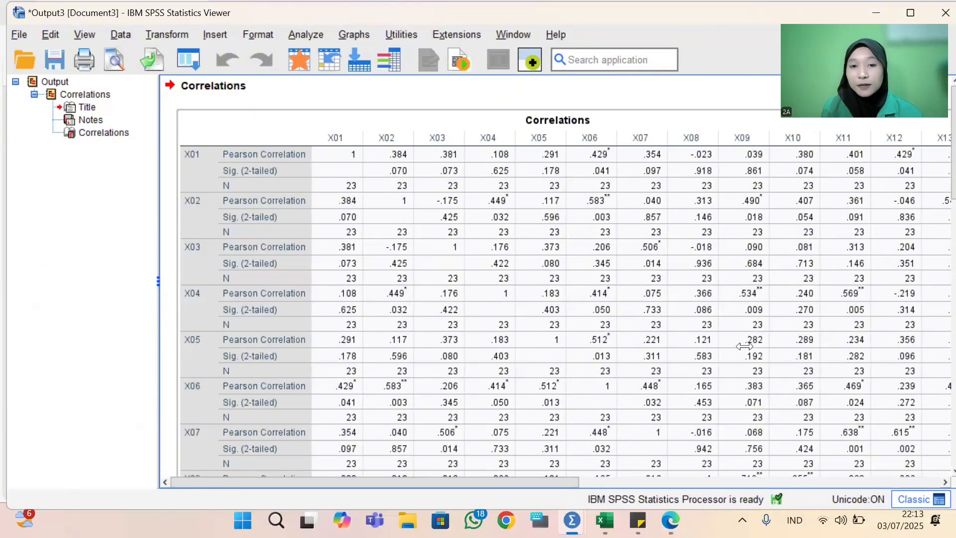
pyautogui.moveTo(526, 483); pyautogui.dragTo(856, 468)
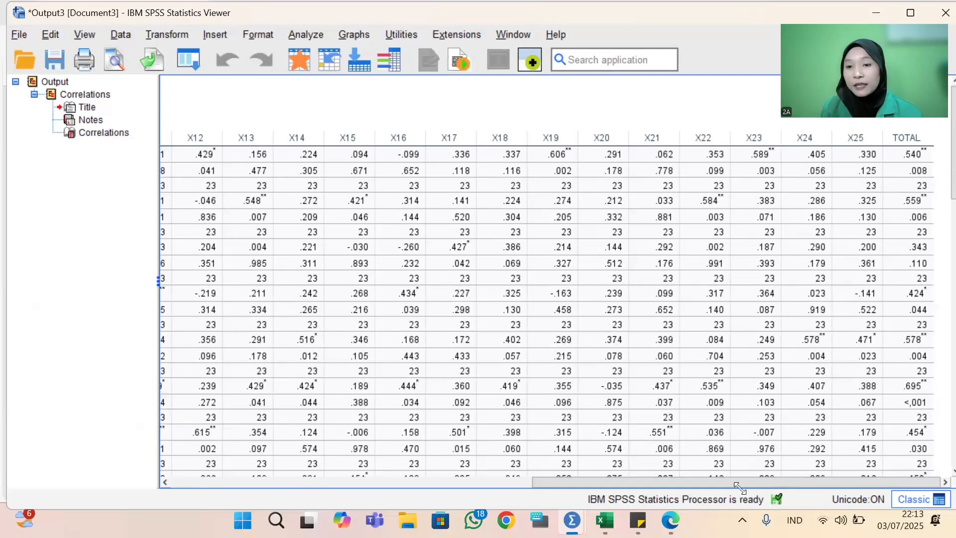
pyautogui.moveTo(737, 481); pyautogui.dragTo(355, 463)
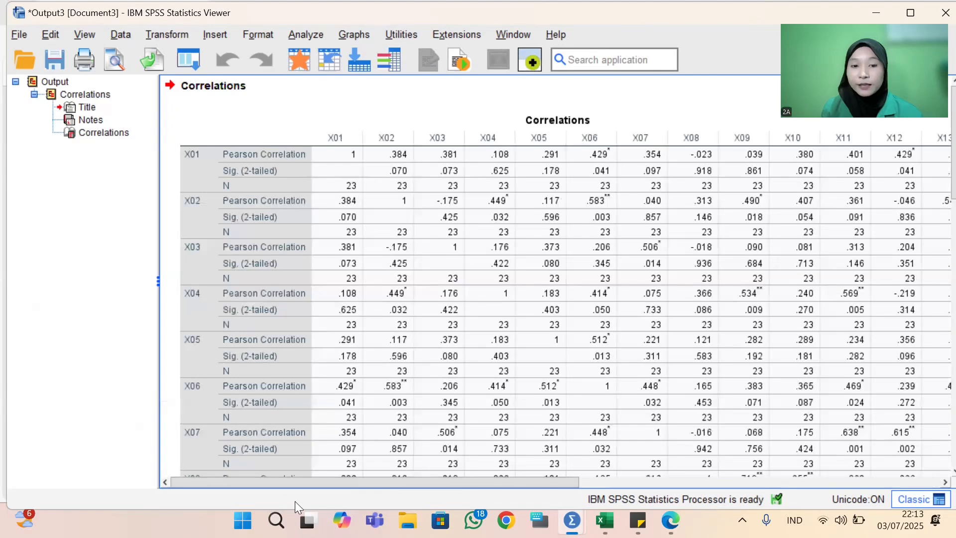
pyautogui.moveTo(307, 479); pyautogui.dragTo(757, 506)
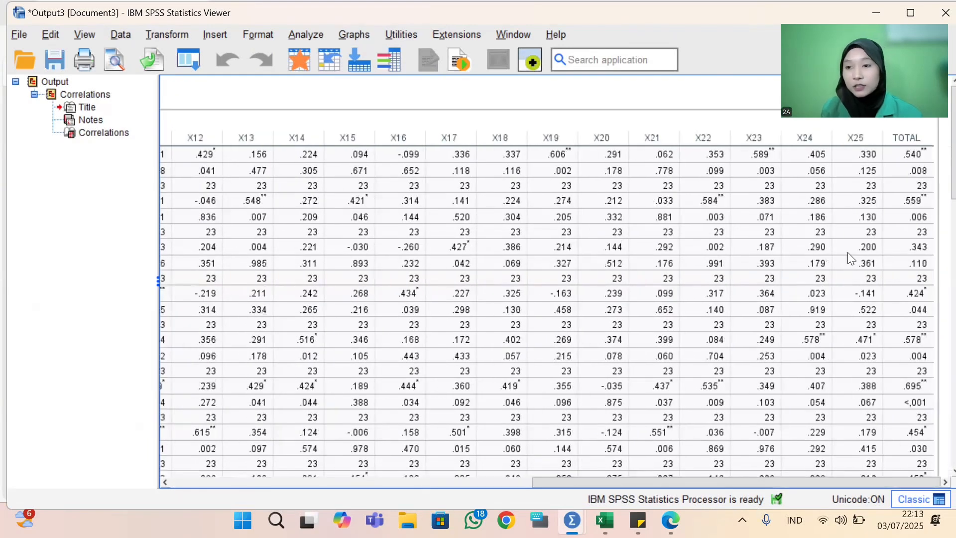
# Examine the TOTAL column's correlation and significance values for the X03 statement and the statements further down, and return to the table's first rows
pyautogui.click(912, 248)
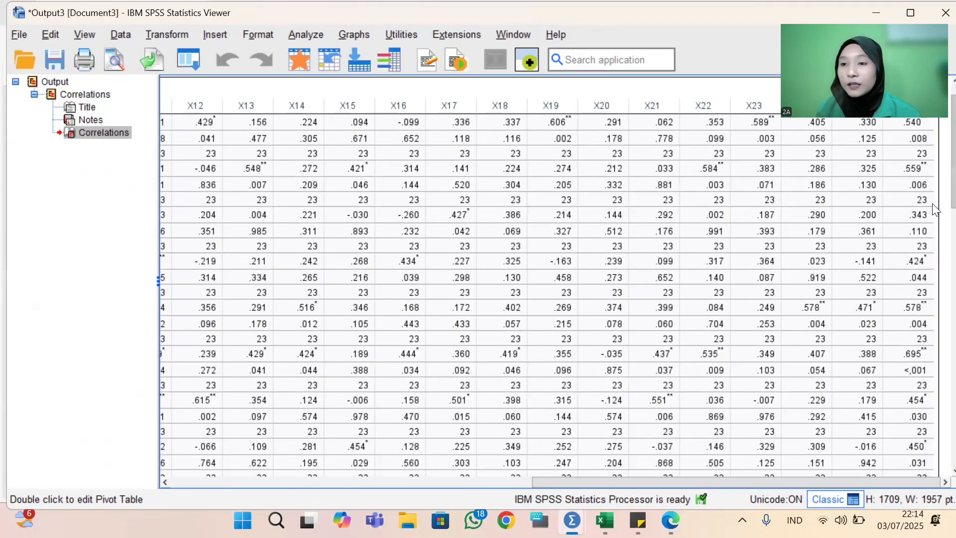
pyautogui.moveTo(932, 196); pyautogui.dragTo(939, 223)
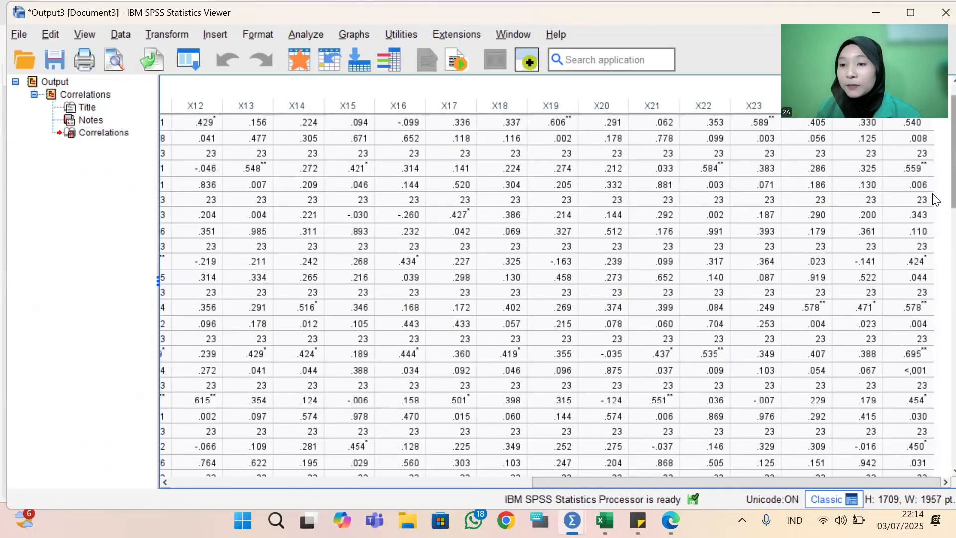
pyautogui.scroll(-5, 937, 239)
pyautogui.scroll(-10, 935, 259)
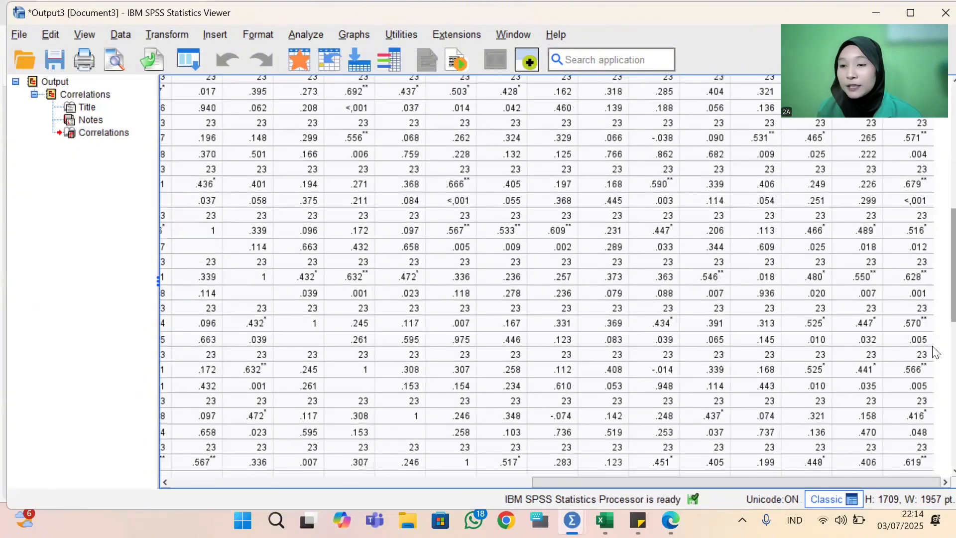
pyautogui.scroll(-5, 936, 433)
pyautogui.scroll(7, 935, 403)
pyautogui.scroll(10, 934, 343)
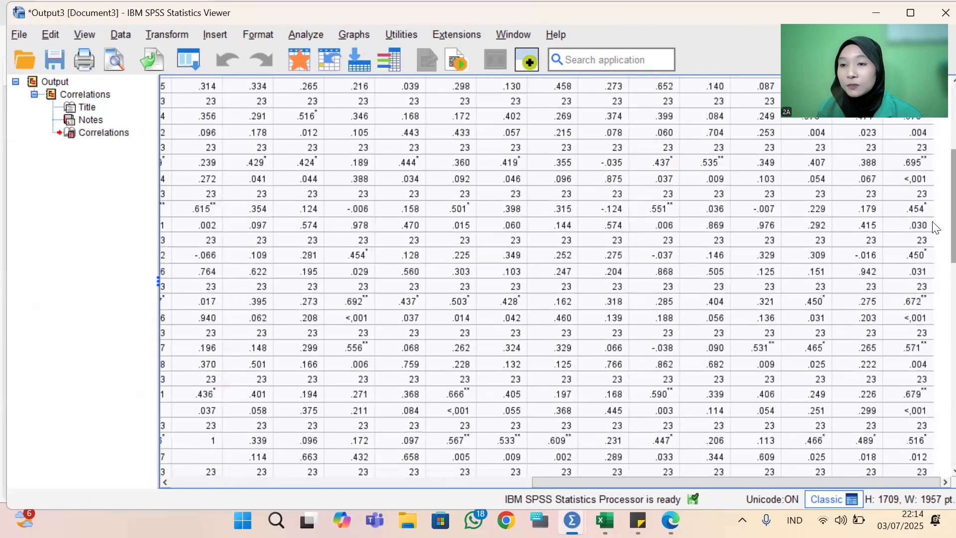
pyautogui.scroll(1, 925, 185)
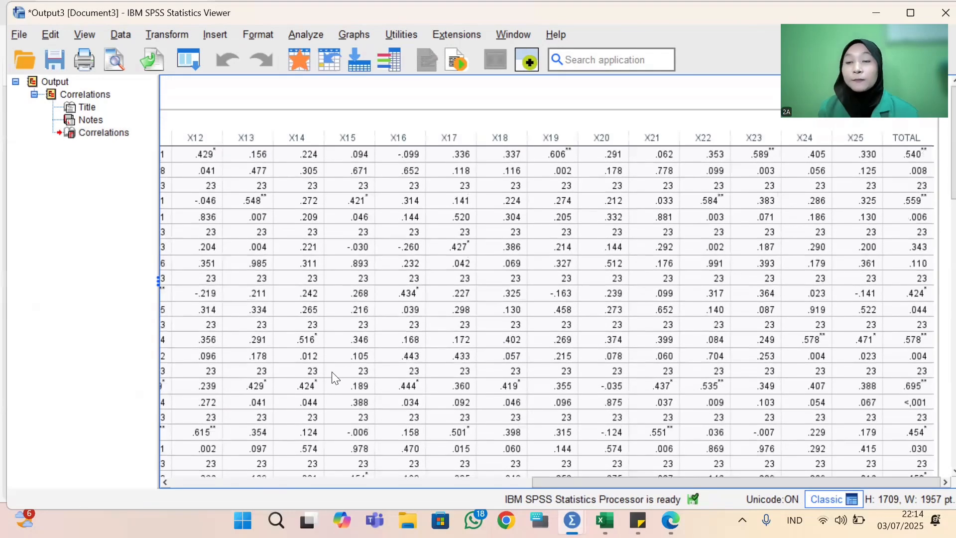